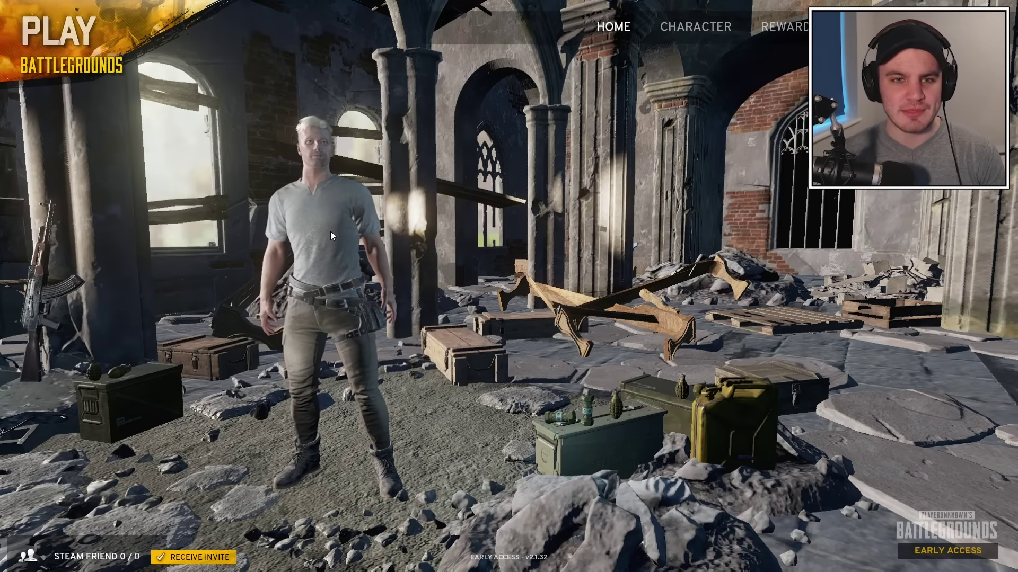
- Open the game's graphics settings, set the screen mode to Fullscreen and check the available resolutions
key("Escape")
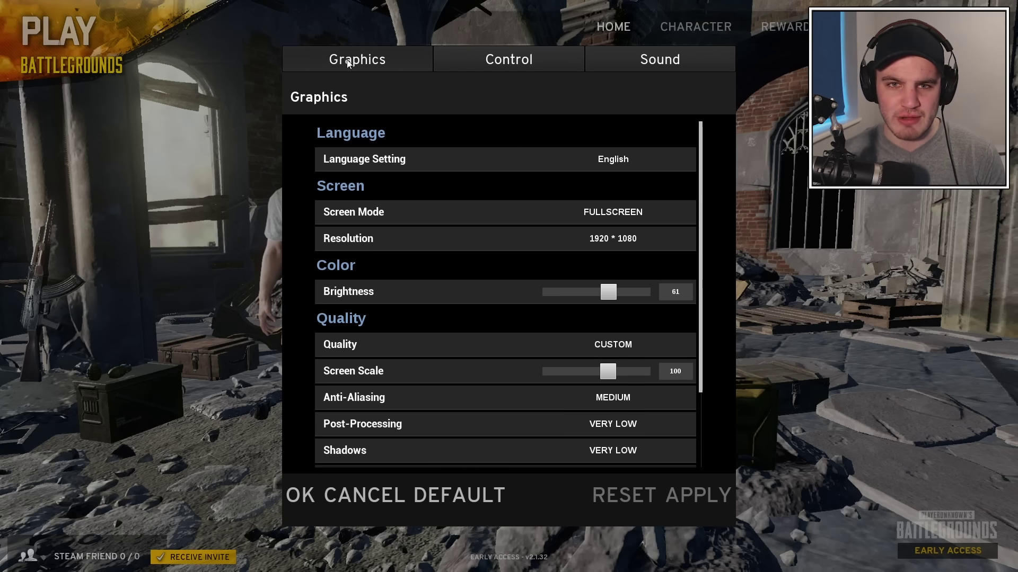
left_click(561, 218)
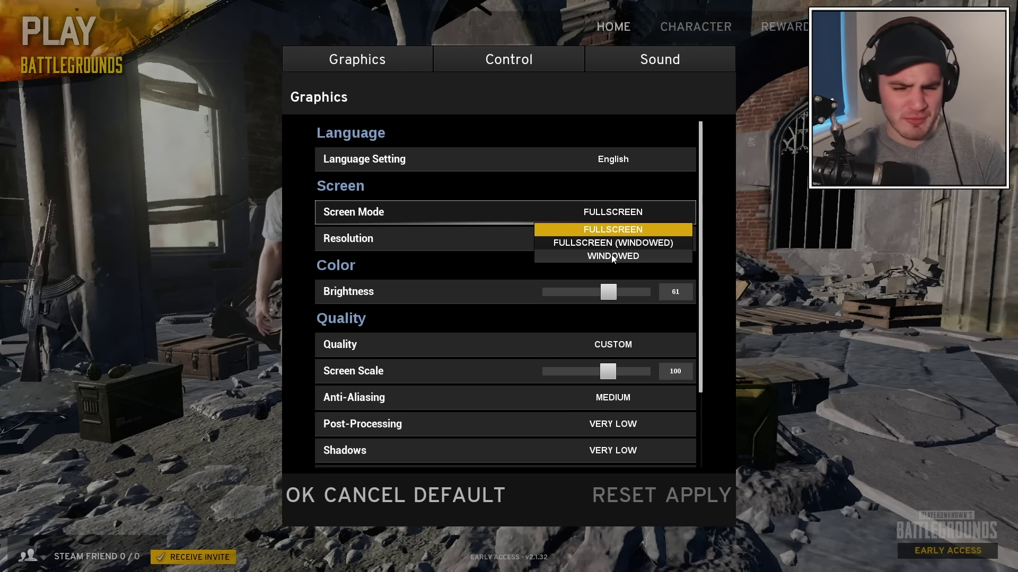
left_click(642, 230)
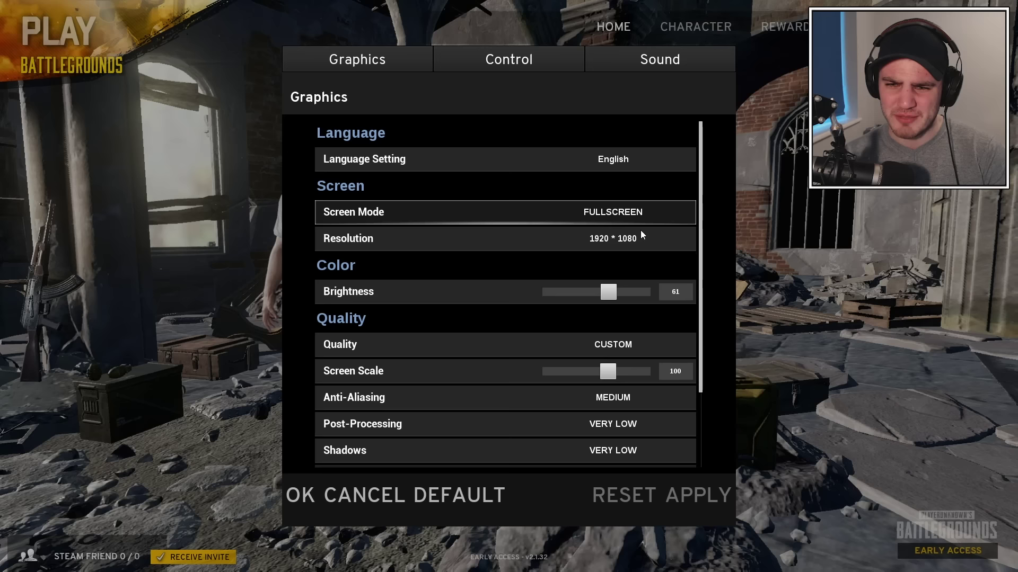
left_click(595, 245)
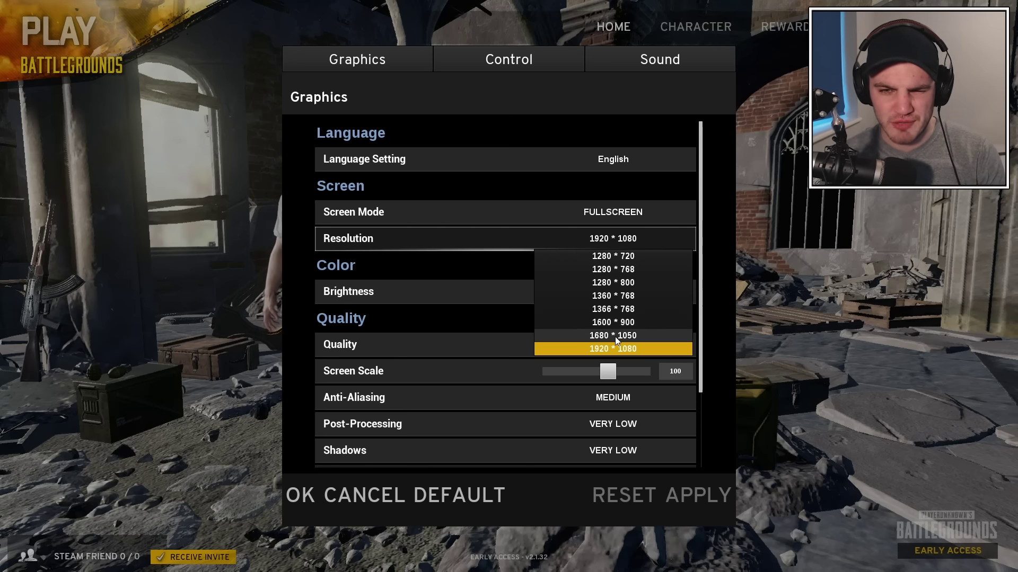
left_click(513, 242)
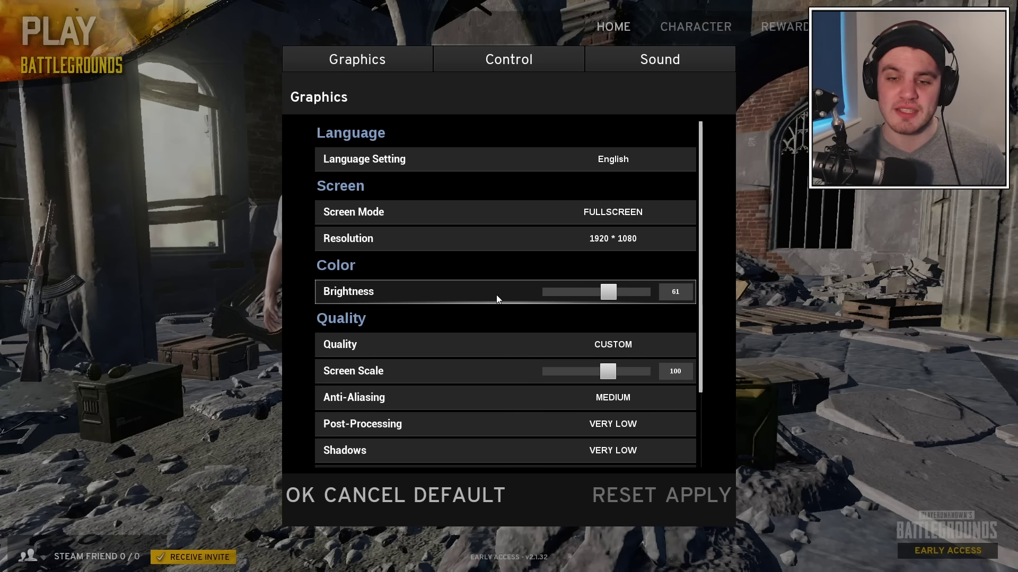
- Review the overall quality presets and set anti-aliasing to Medium
scroll(430, 320, "down", 1)
scroll(428, 321, "down", 3)
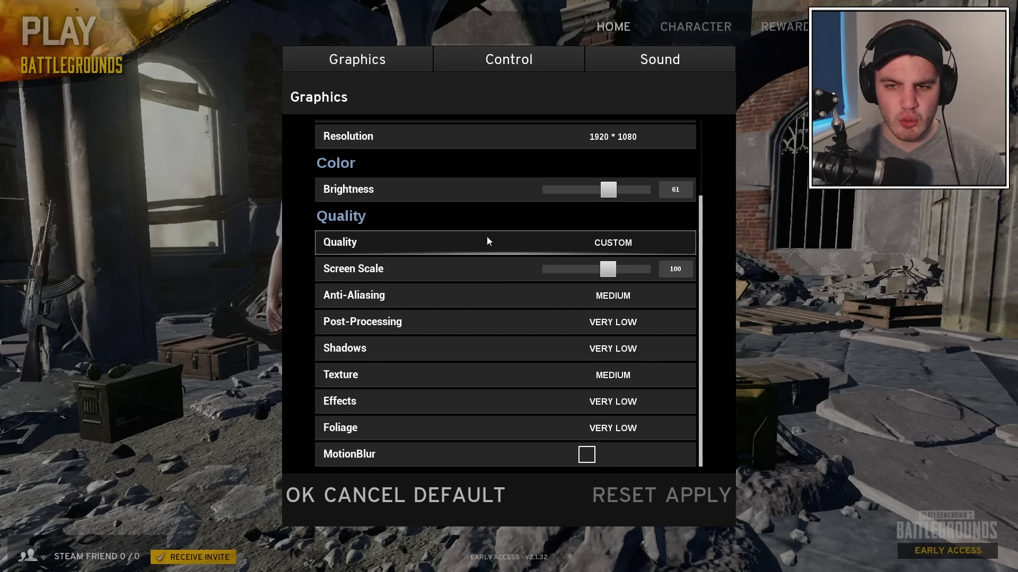
left_click(581, 242)
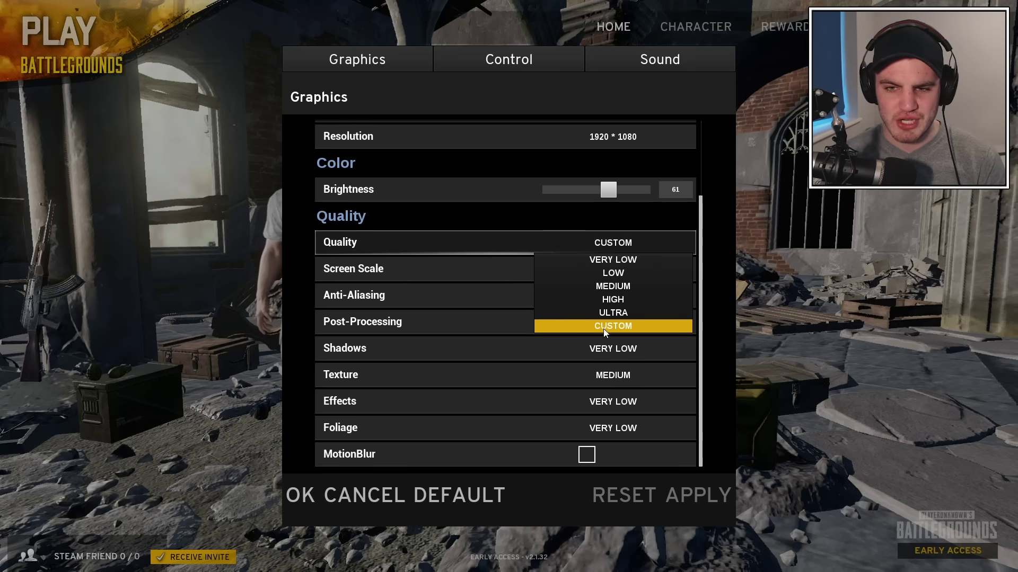
left_click(561, 240)
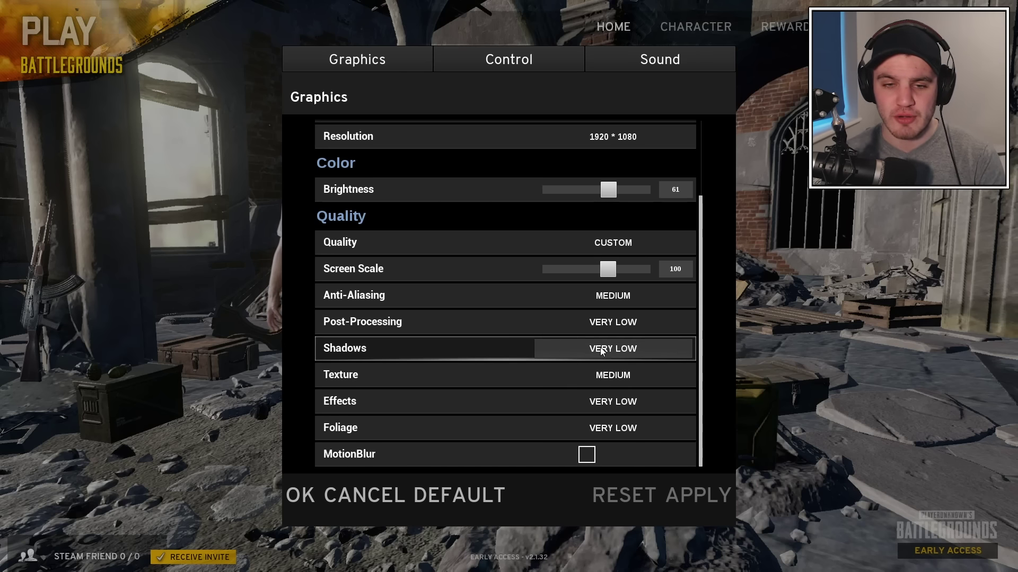
left_click(586, 296)
left_click(586, 295)
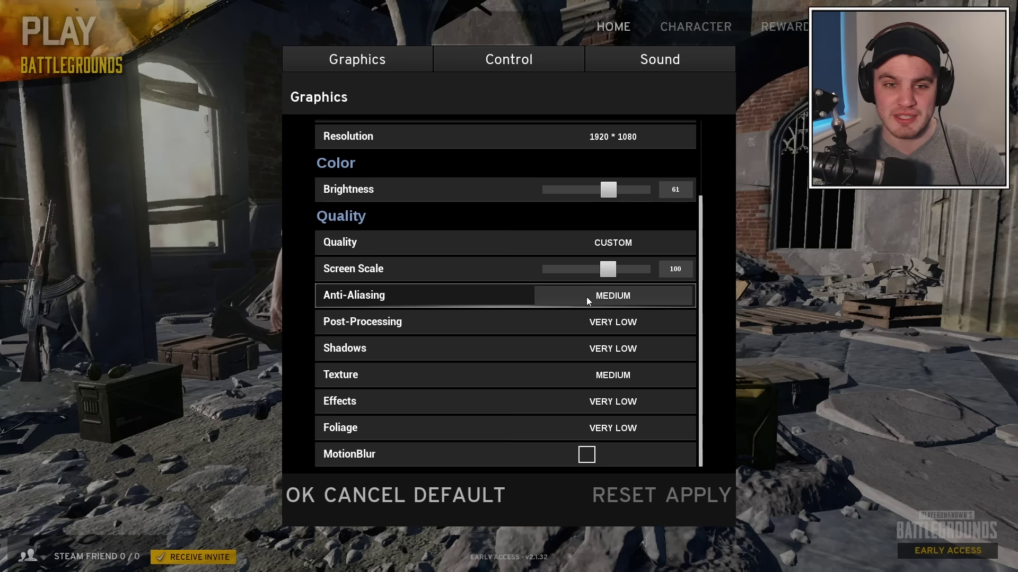
left_click(615, 292)
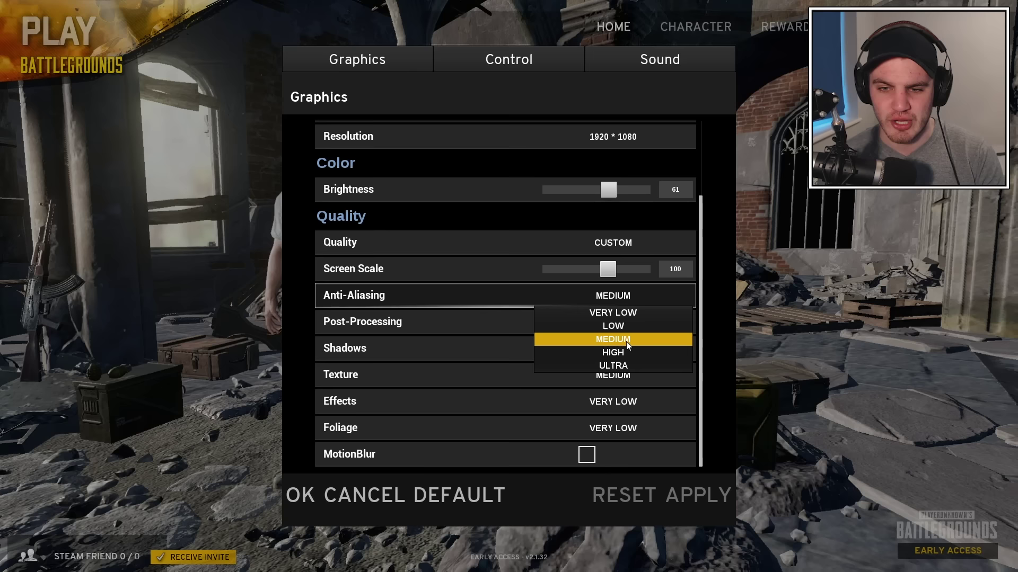
left_click(624, 341)
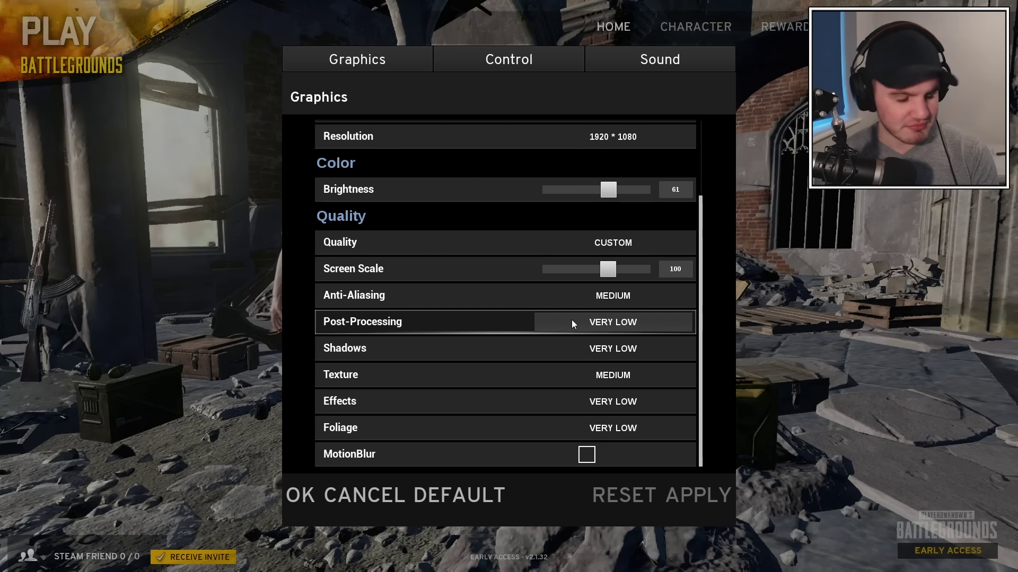
- Set post-processing to Very Low and check the quality levels offered for shadows
left_click(585, 324)
left_click(618, 340)
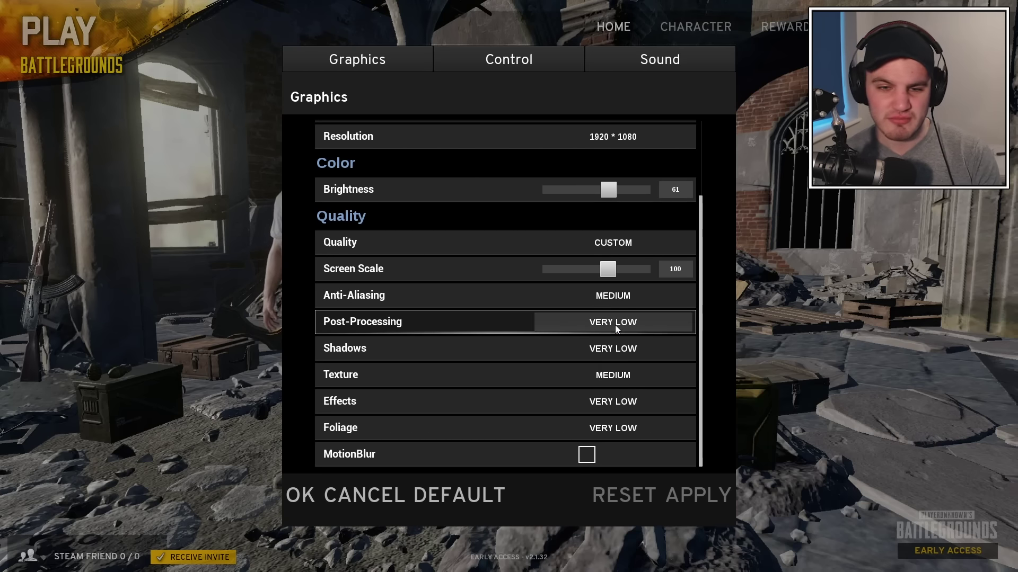
left_click(578, 354)
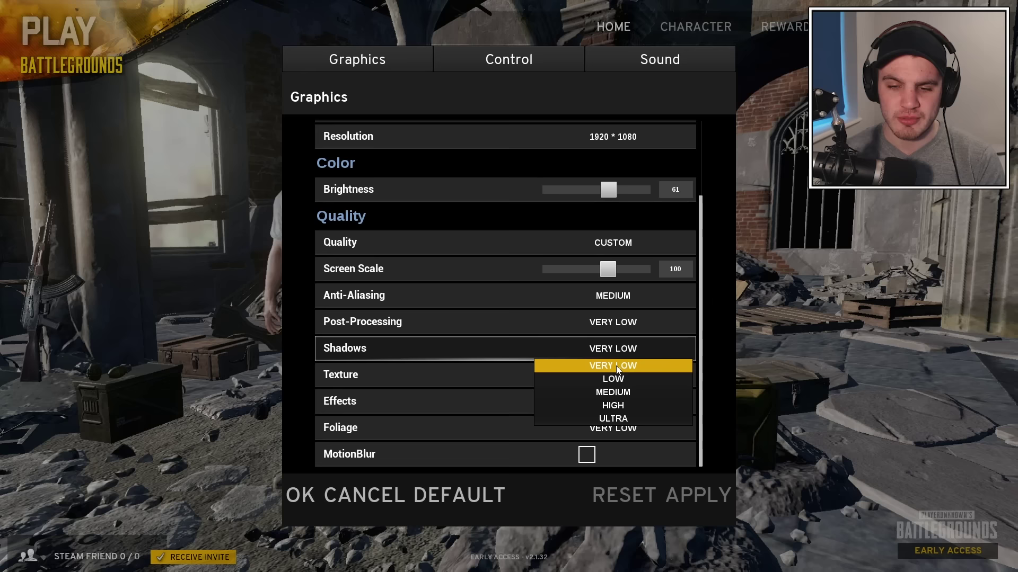
left_click(618, 351)
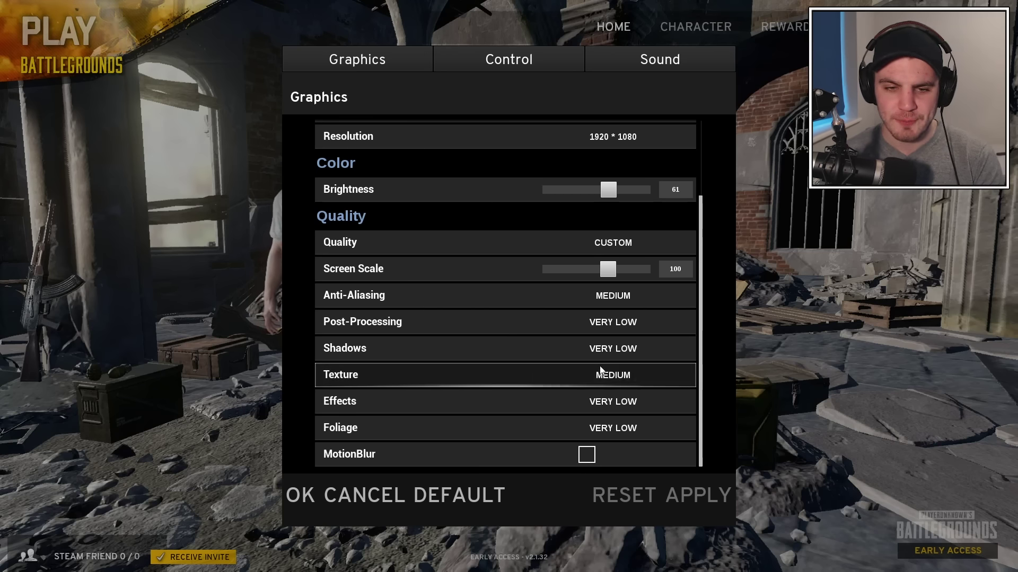
- Review the texture quality levels and set textures to Medium
left_click(620, 373)
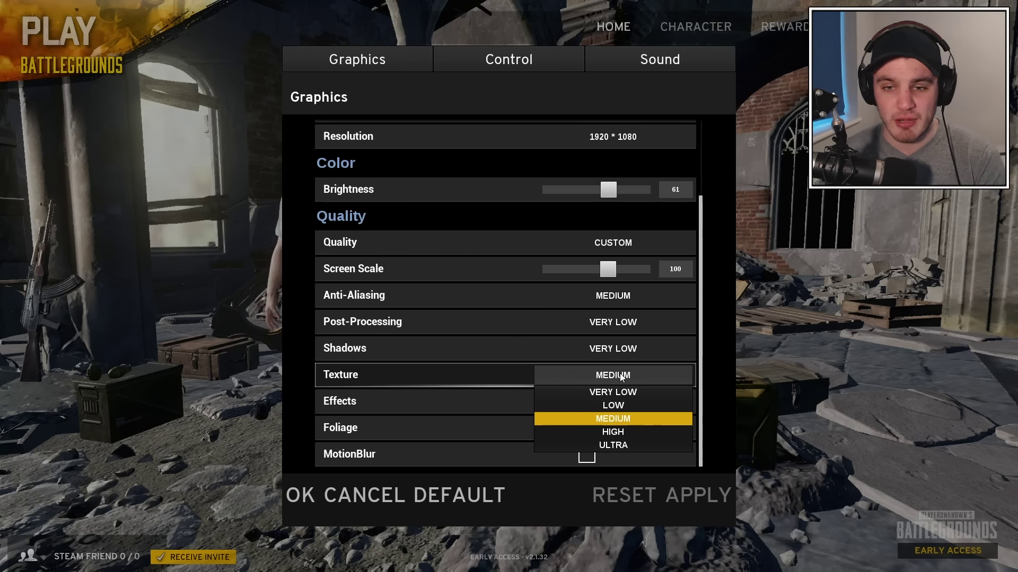
left_click(619, 373)
left_click(629, 365)
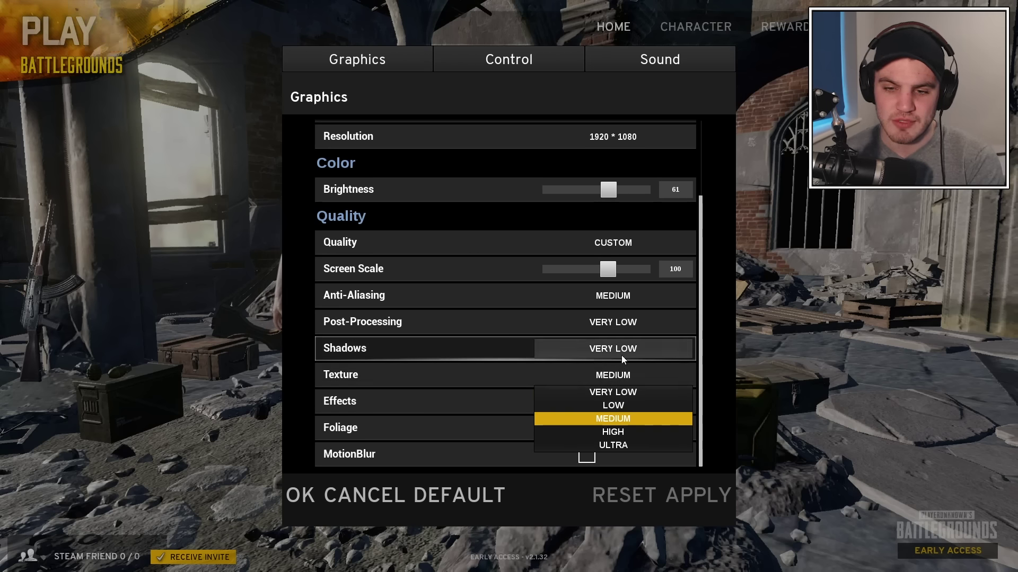
left_click(607, 381)
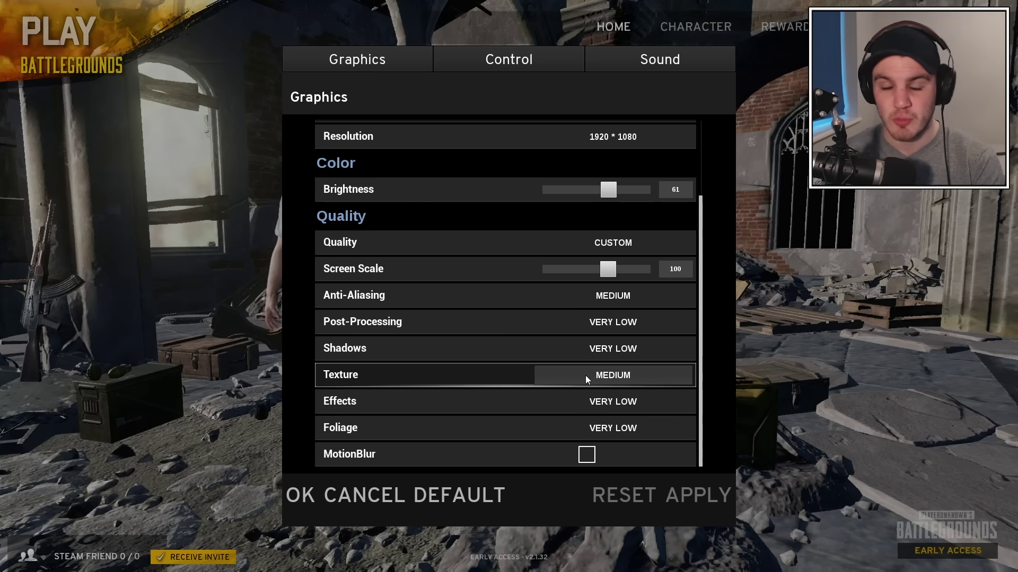
left_click(586, 376)
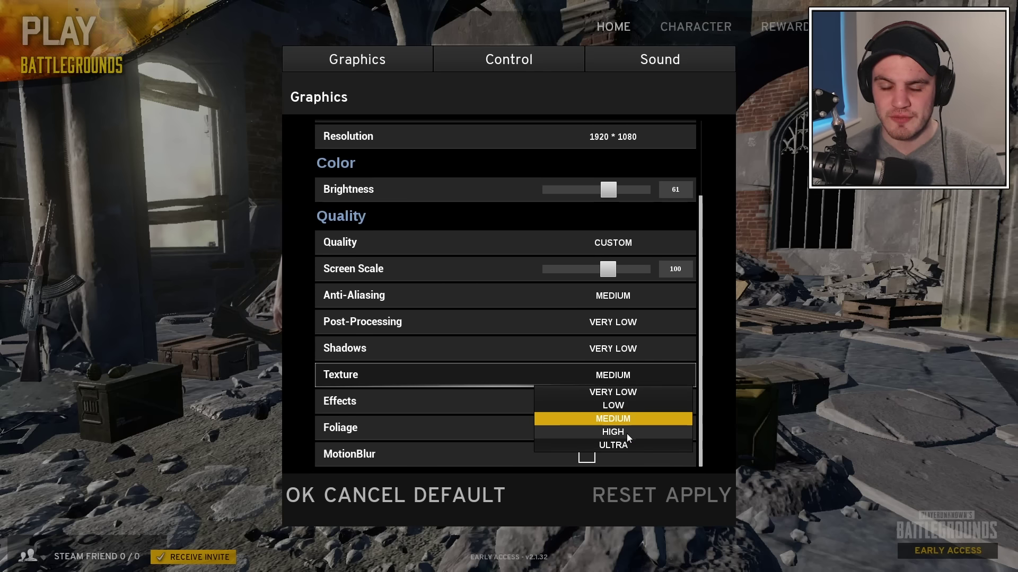
left_click(619, 416)
left_click(615, 375)
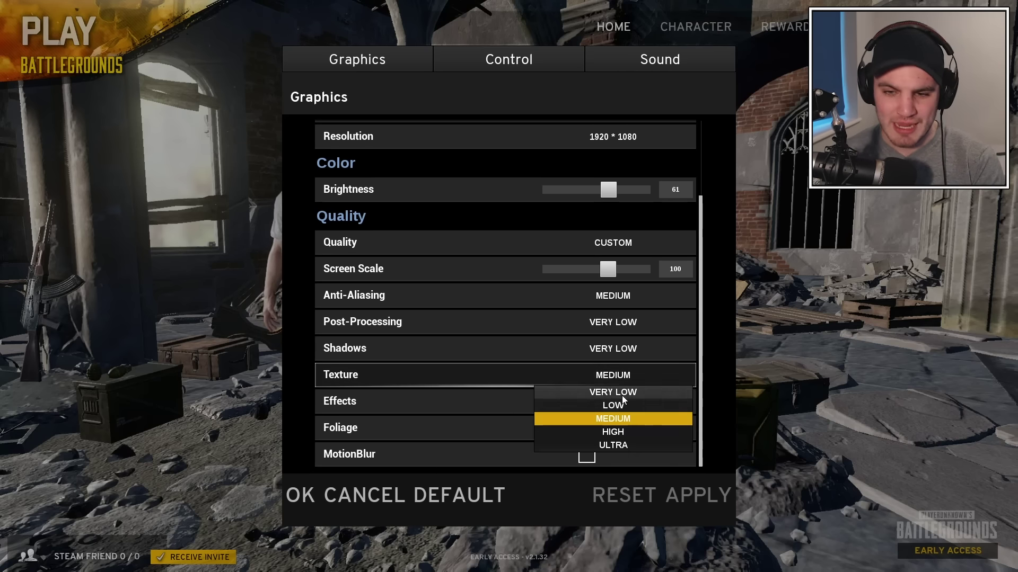
left_click(628, 417)
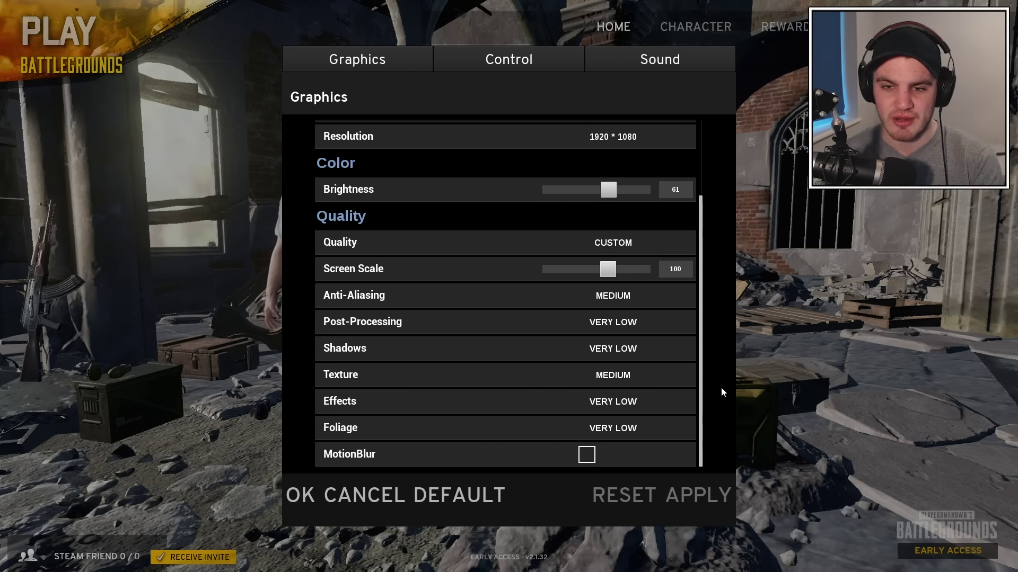
left_click(642, 376)
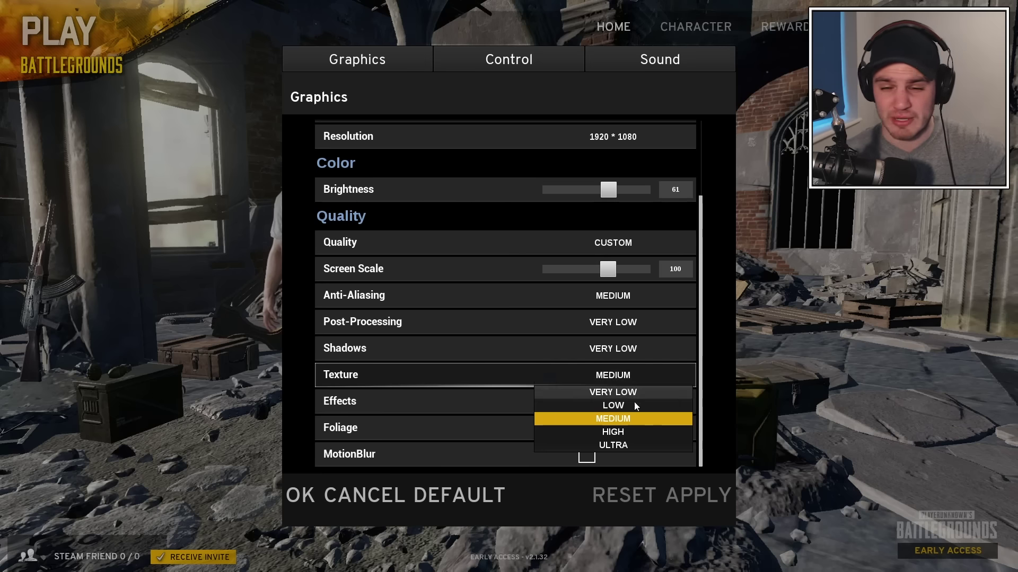
left_click(640, 418)
- Check the effects quality options and set foliage to Very Low
left_click(633, 410)
left_click(633, 409)
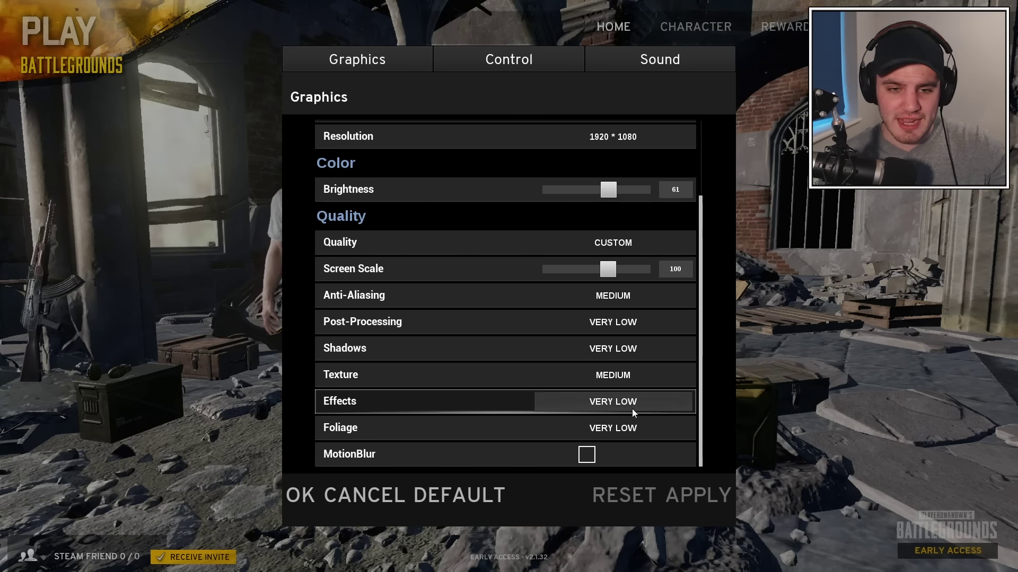
left_click(618, 425)
left_click(618, 422)
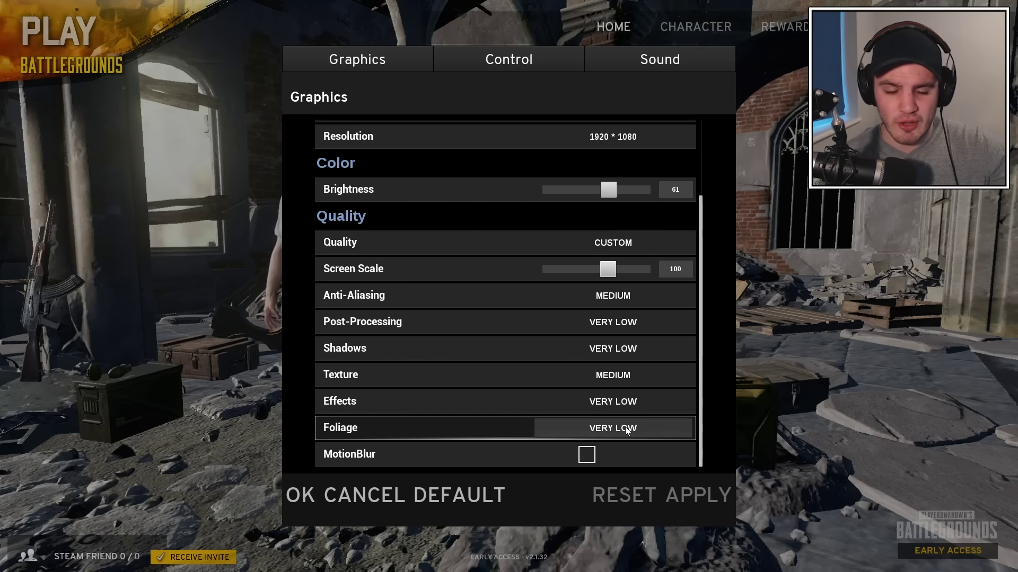
left_click(628, 431)
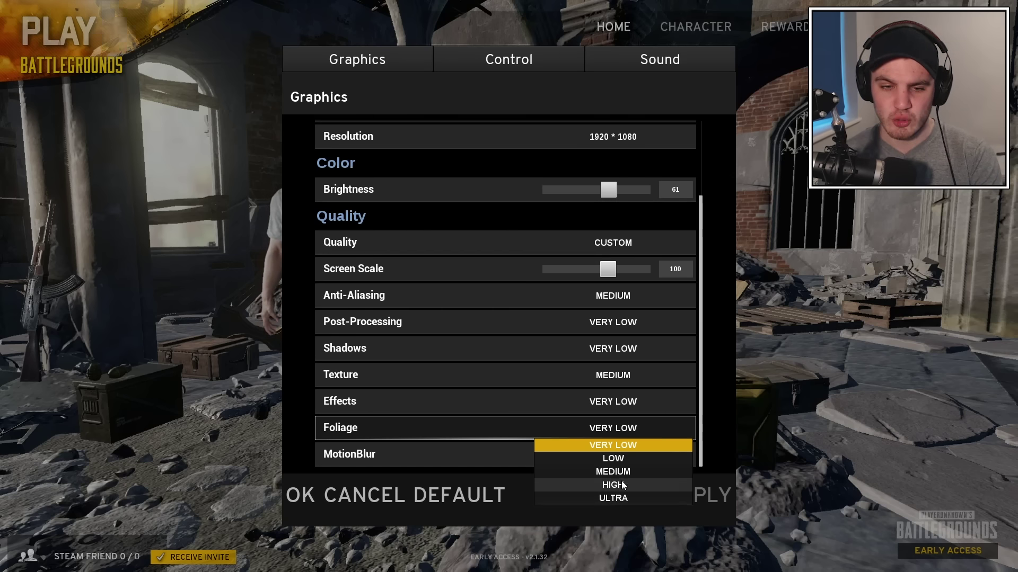
left_click(605, 442)
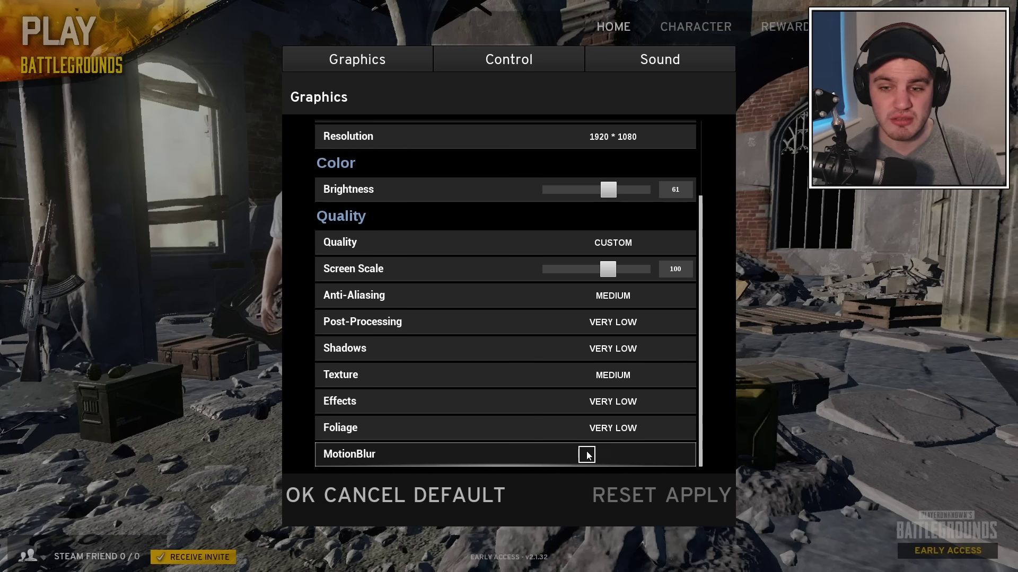
scroll(588, 459, "up", 1)
scroll(589, 451, "up", 3)
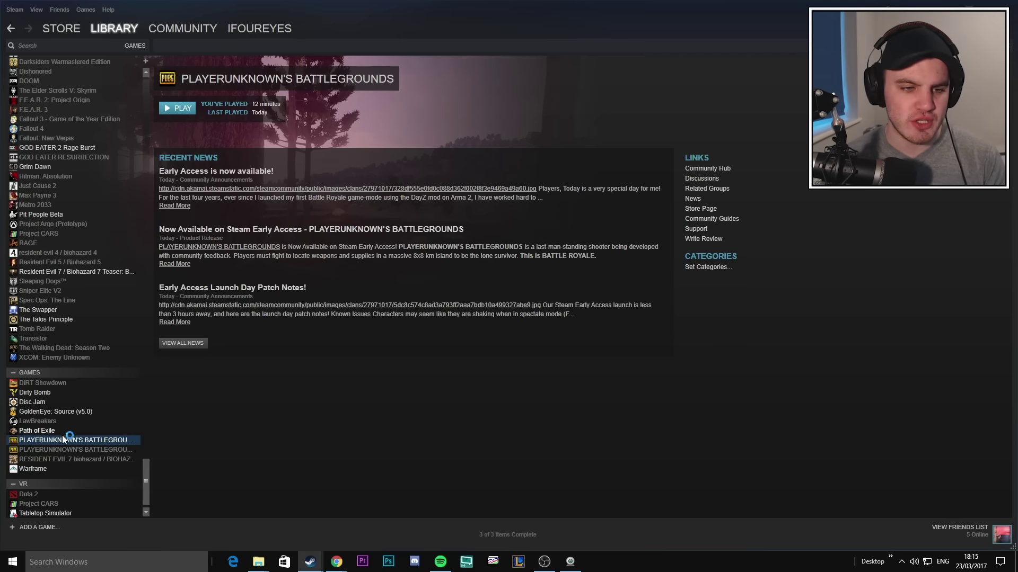
- Switch to the Steam library and open the launch options for the installed PLAYERUNKNOWN'S BATTLEGROUNDS
double_click(84, 441)
right_click(84, 442)
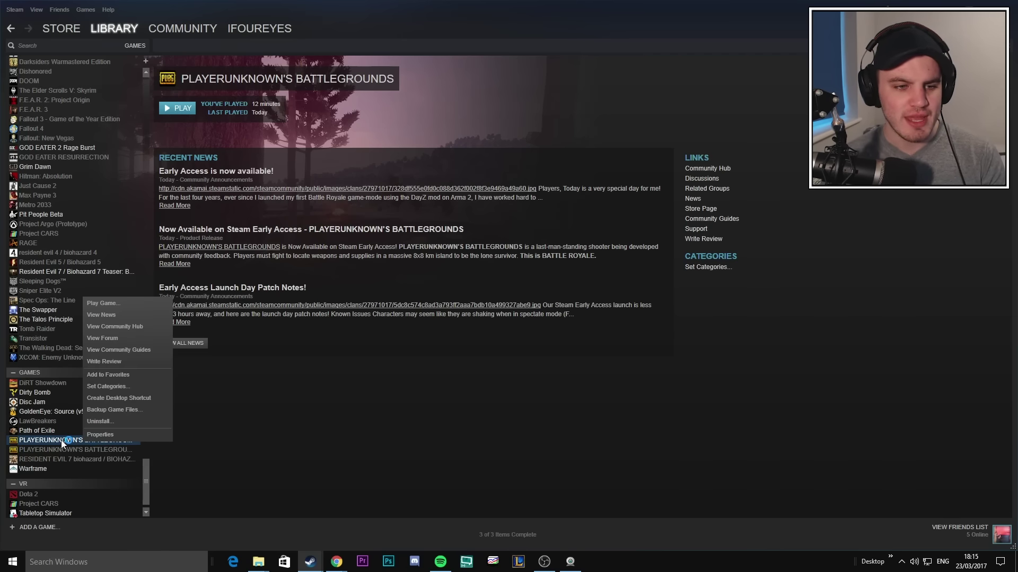
left_click(112, 433)
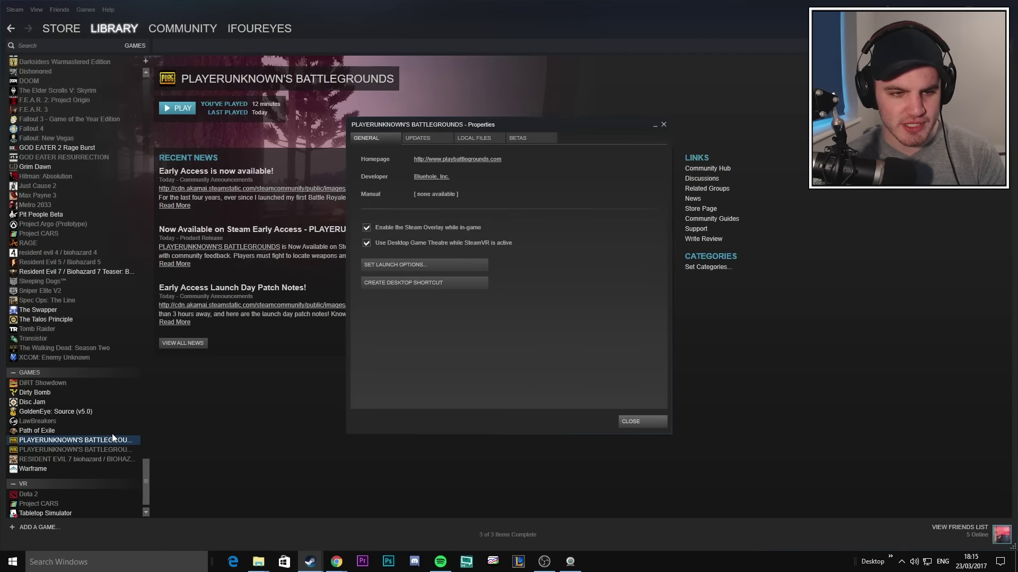
left_click(415, 264)
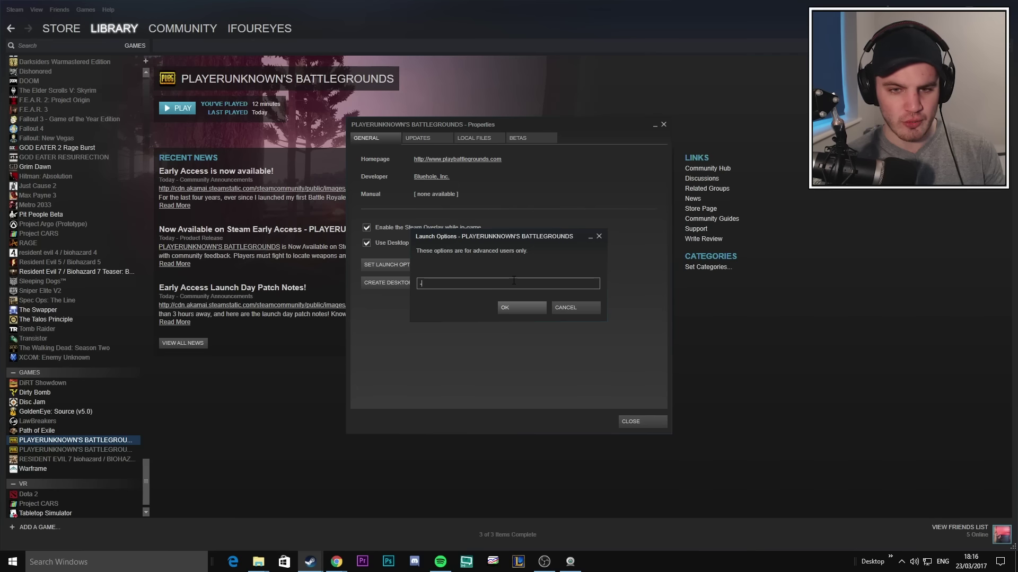
- Set the game's launch options to "-USEALLAVAILABLECORES -malloc=system" and save them
type("SEA")
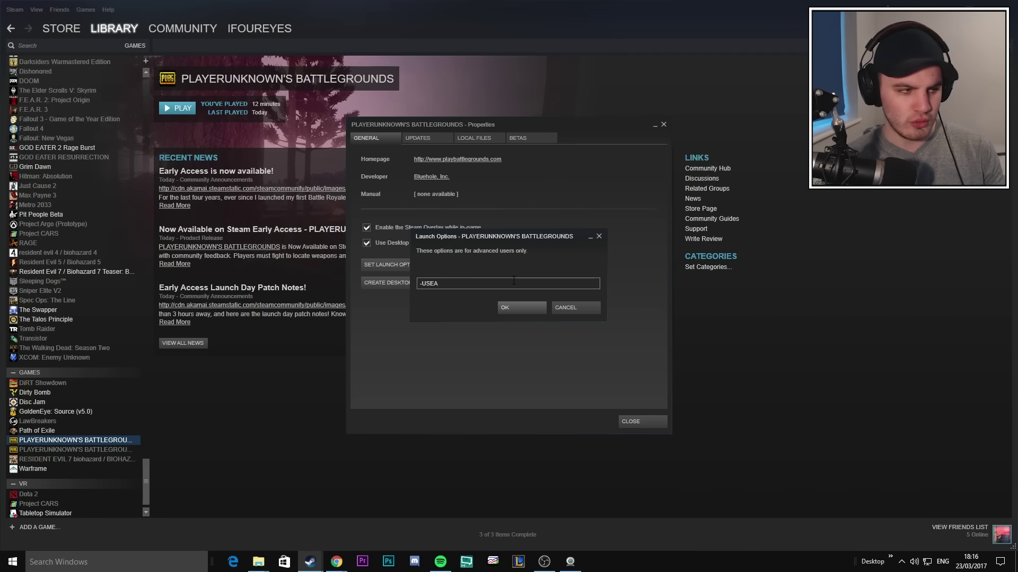
type("LLAVAIL")
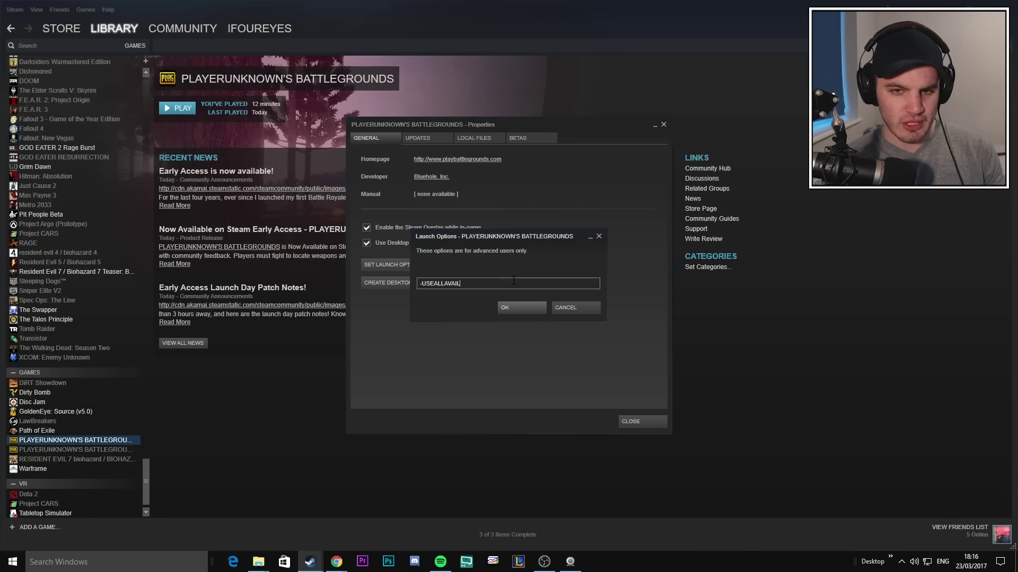
type("ABLECORES")
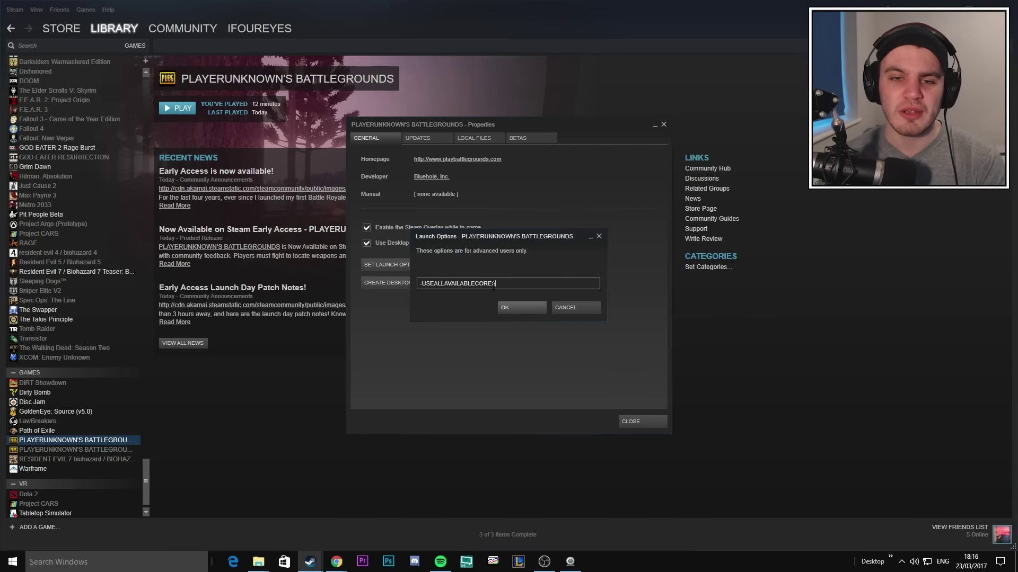
key("ctrl+a")
left_click(504, 286)
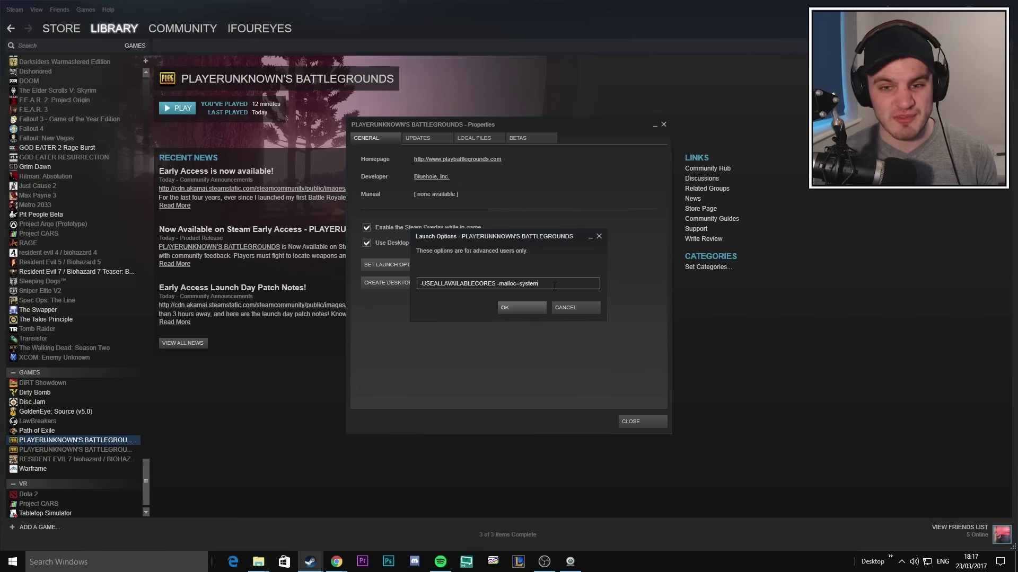
left_click_drag(539, 284, 497, 287)
left_click(546, 284)
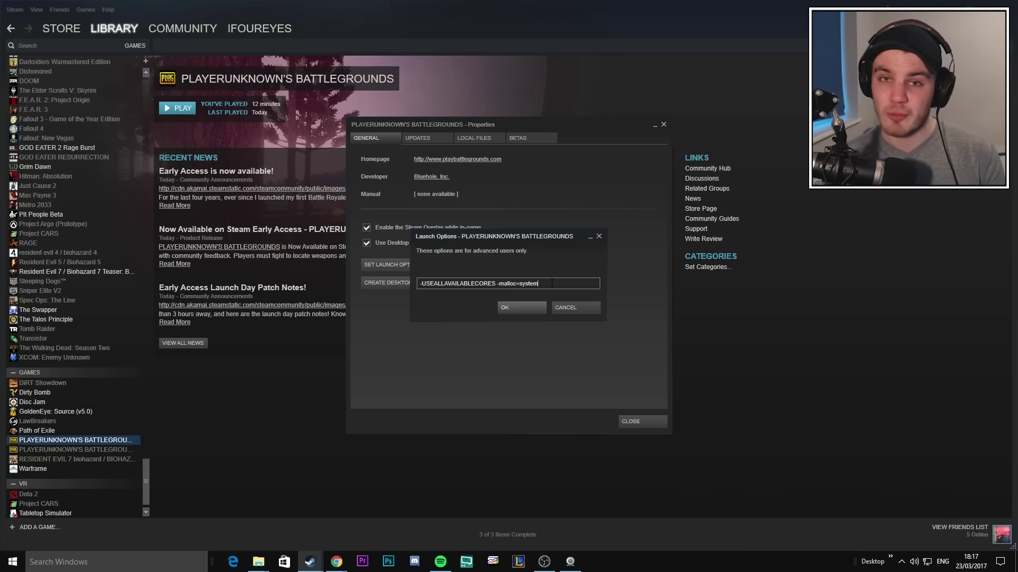
left_click(519, 308)
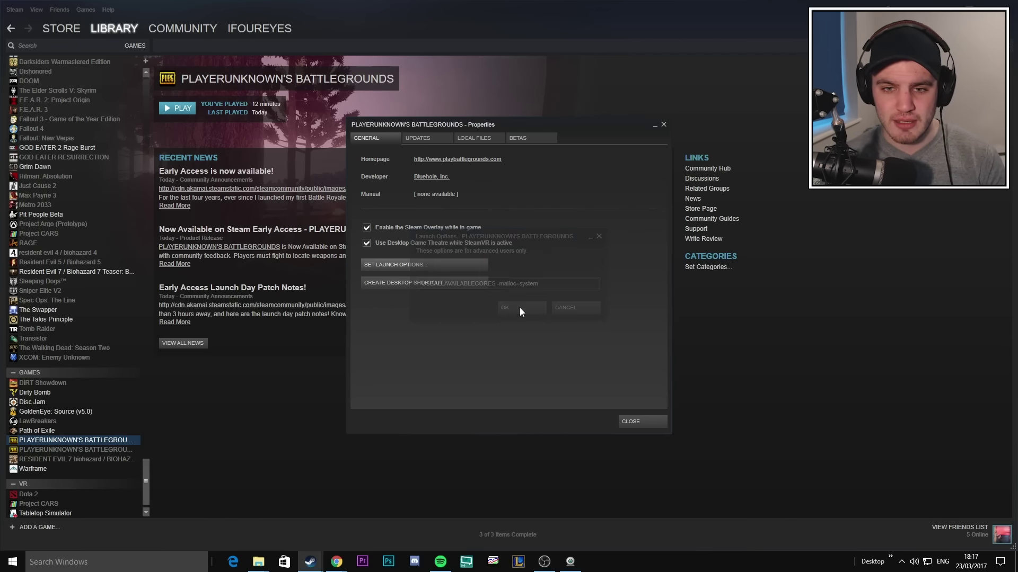
- Close the game's Steam properties, switch to NVIDIA Control Panel and check the program-specific 3D settings for existing program entries
left_click(636, 421)
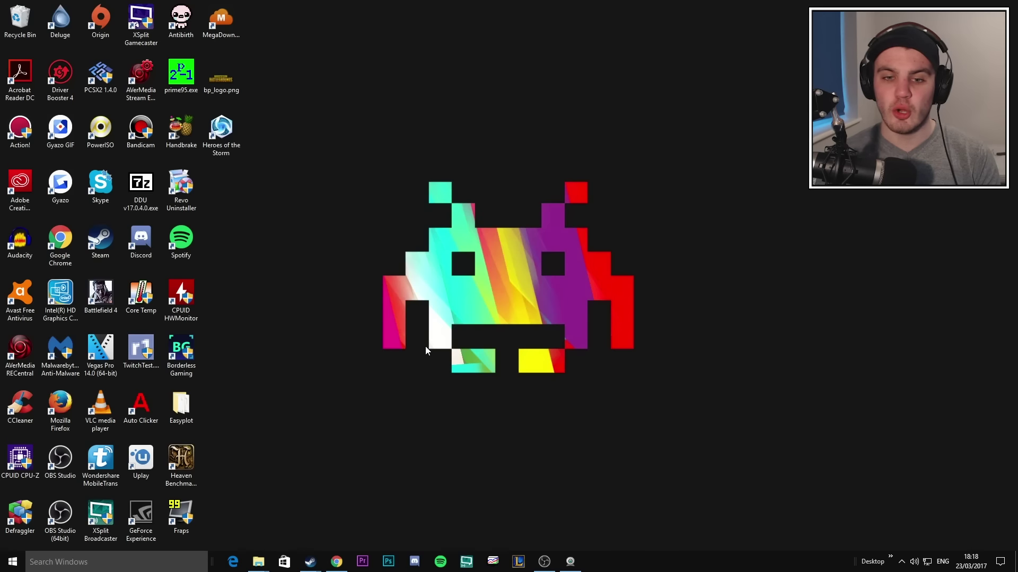
right_click(481, 292)
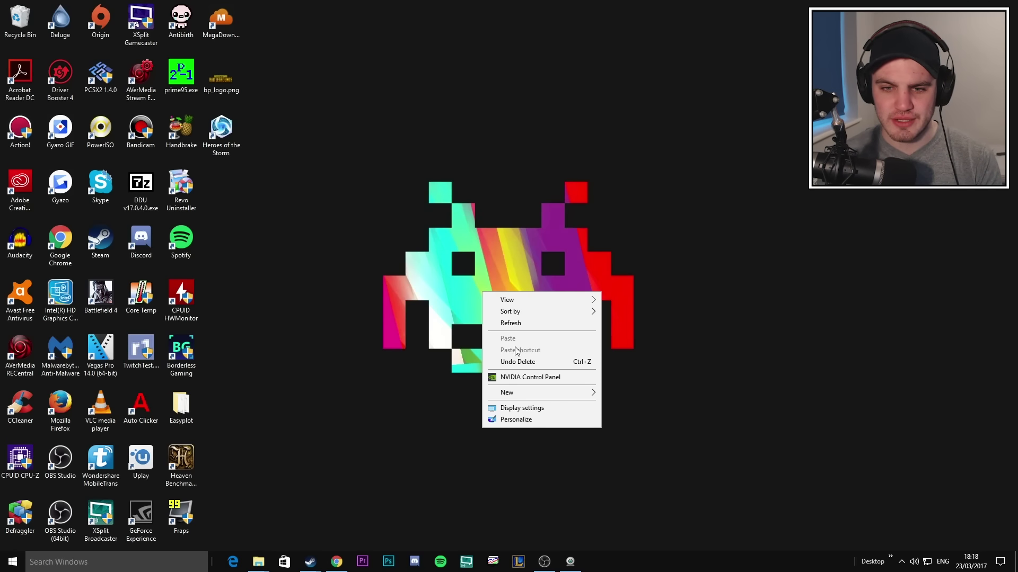
left_click(540, 379)
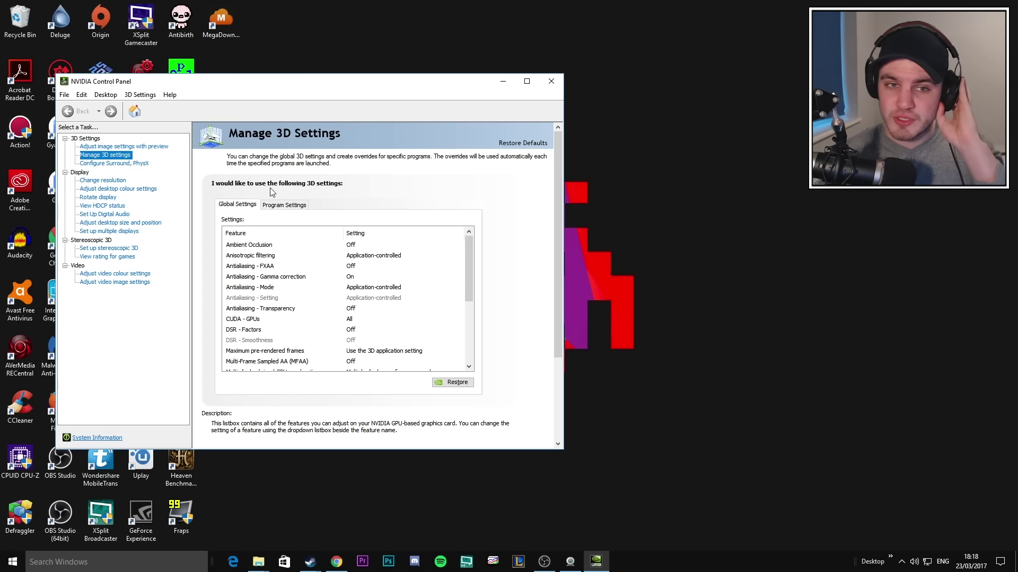
left_click(300, 205)
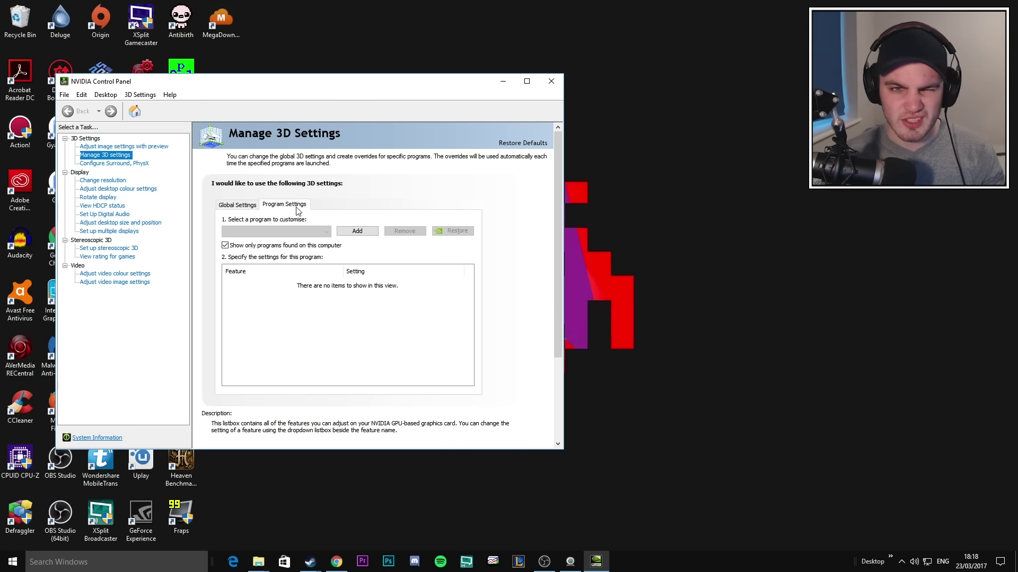
left_click(322, 234)
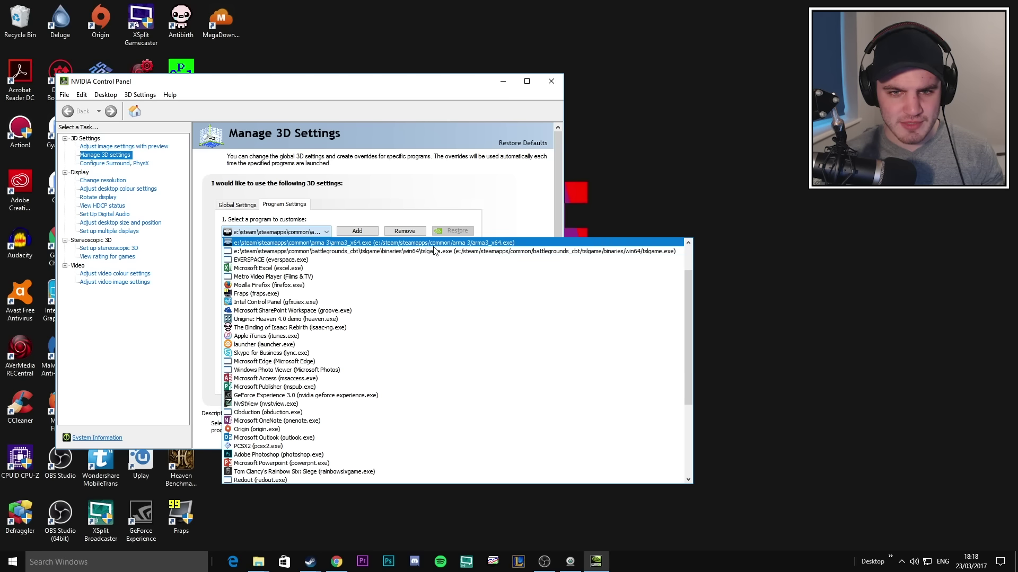
left_click(329, 213)
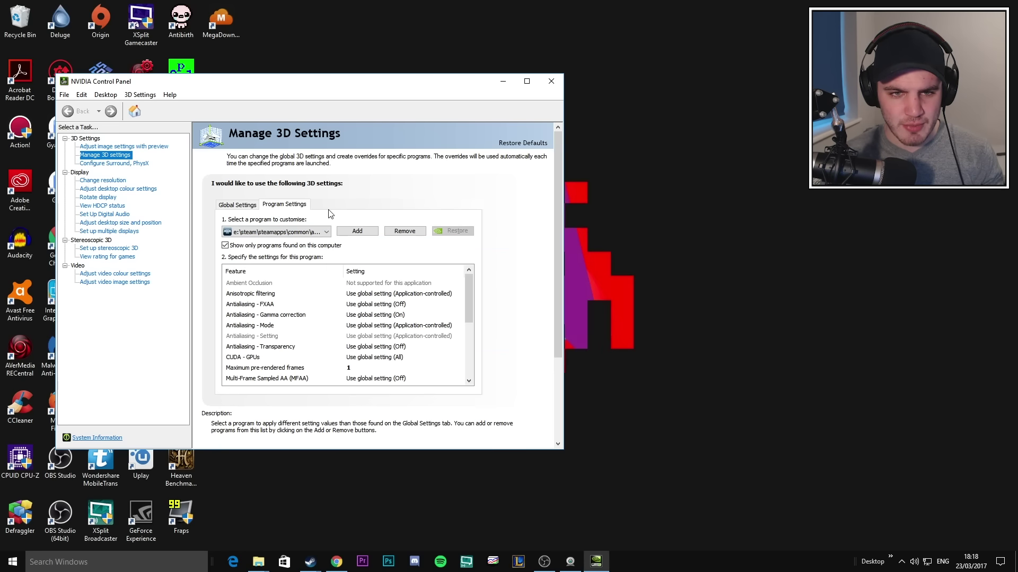
- Start adding a program to customise, select TslGame and look through the recently used programs
left_click(356, 232)
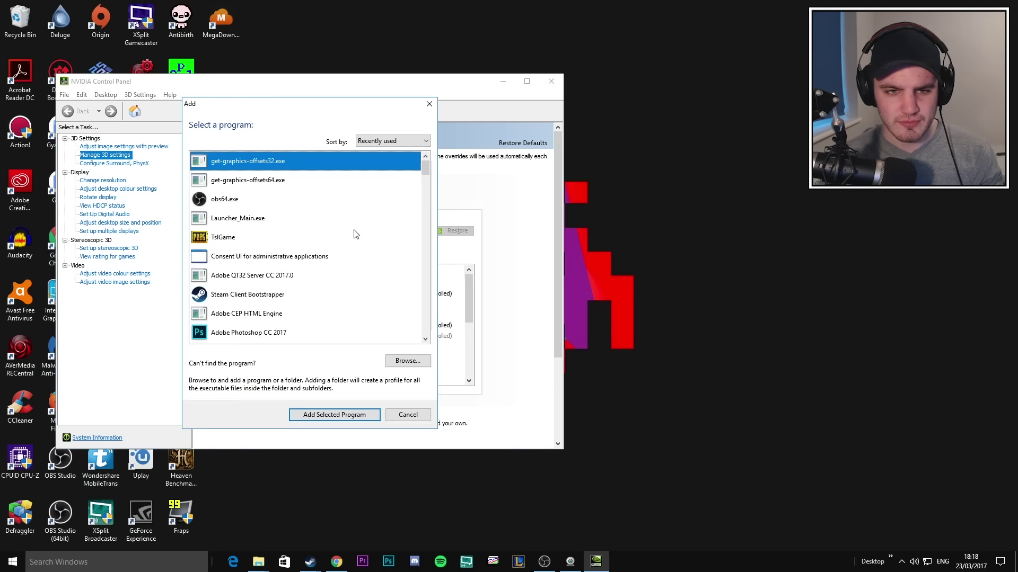
left_click(214, 239)
scroll(241, 241, "down", 20)
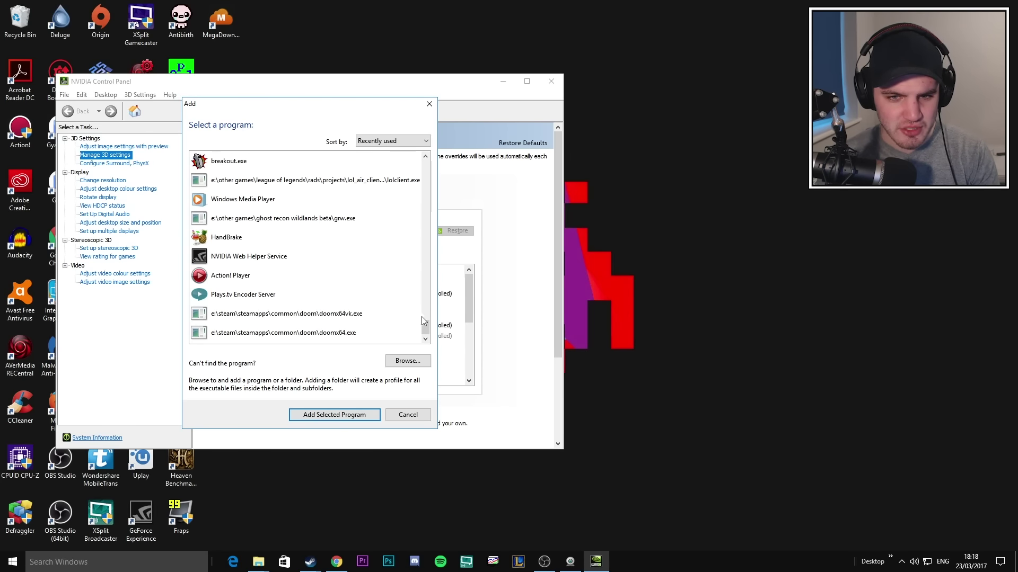
left_click_drag(425, 327, 425, 159)
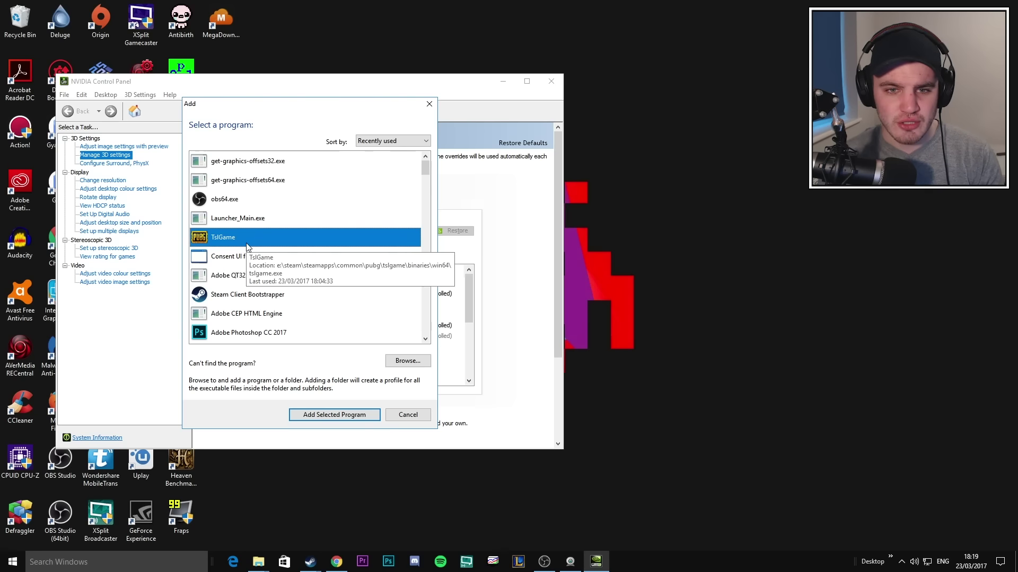
- Browse for the game executable on Local Disk (E:), going to the Steam\steamapps\common folder
left_click(407, 360)
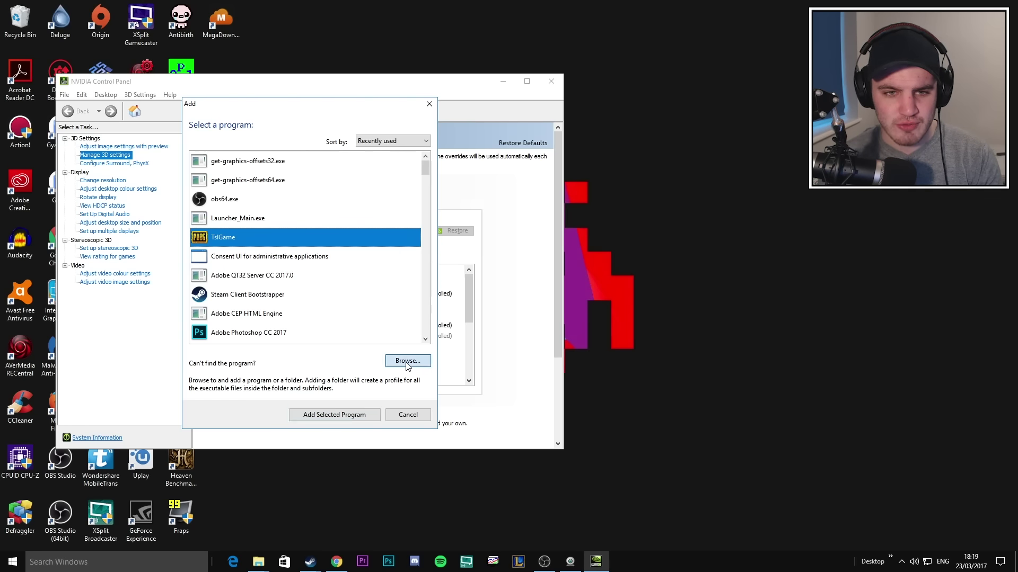
left_click_drag(312, 139, 583, 122)
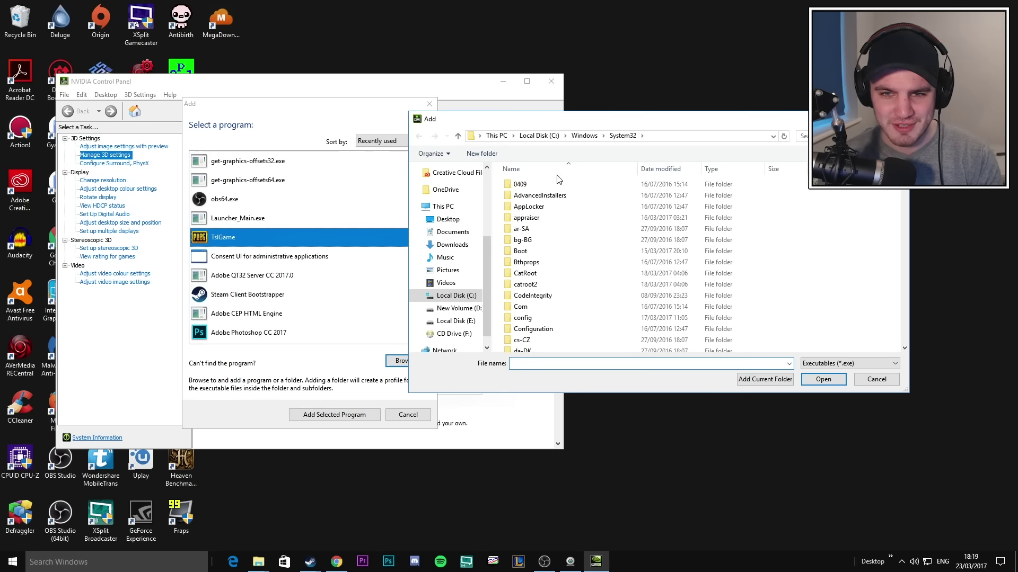
left_click(456, 320)
scroll(578, 312, "down", 5)
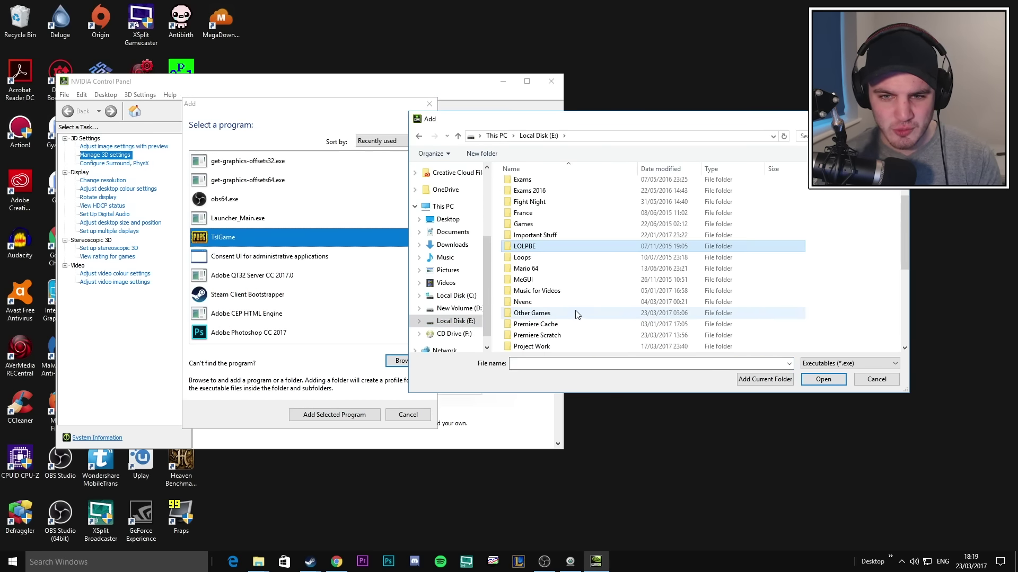
double_click(553, 300)
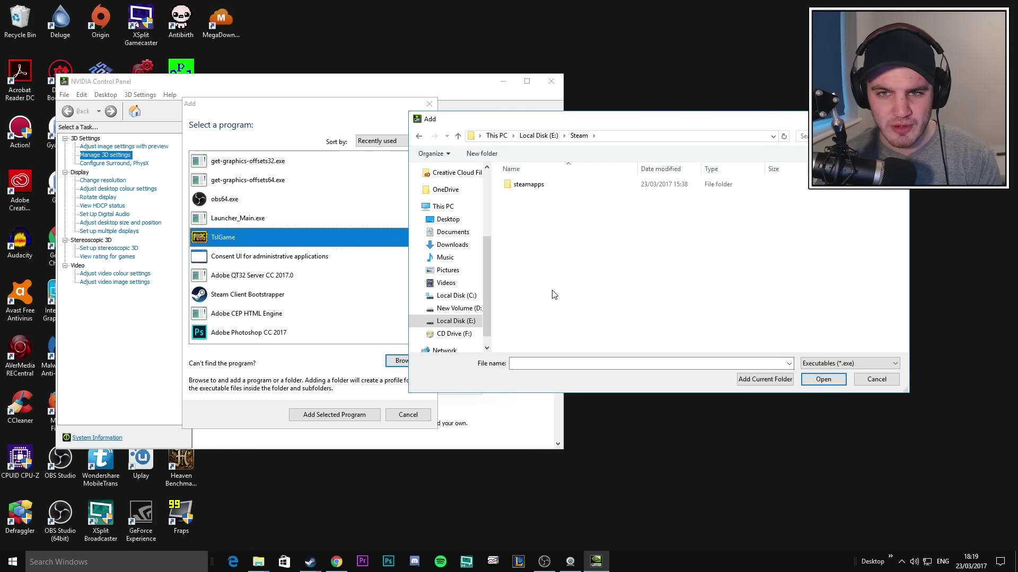
double_click(541, 185)
double_click(541, 184)
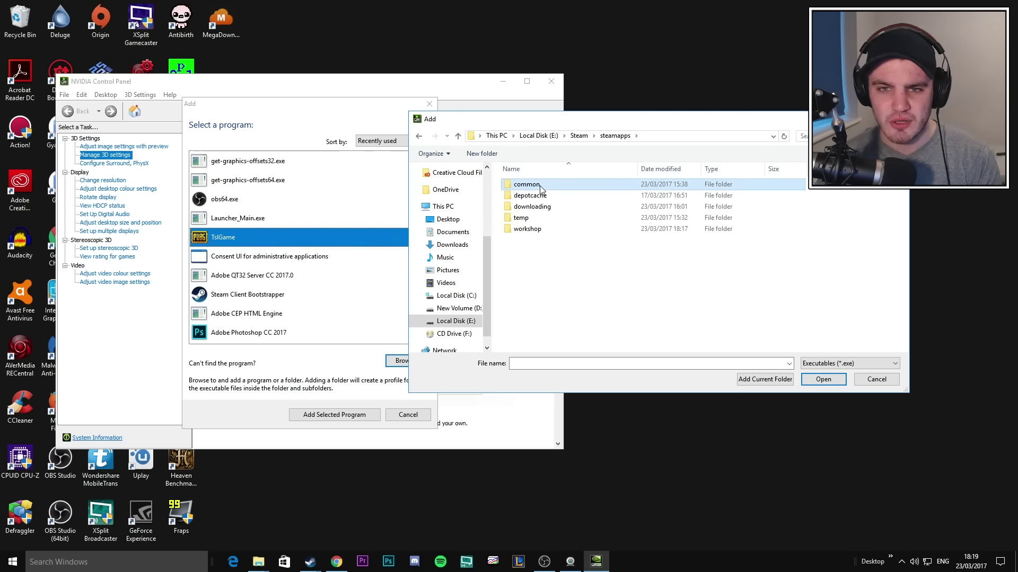
- Find the PUBG folder among the installed games and go to its TslGame\Binaries\Win64 subfolder
scroll(560, 261, "down", 5)
scroll(560, 263, "down", 7)
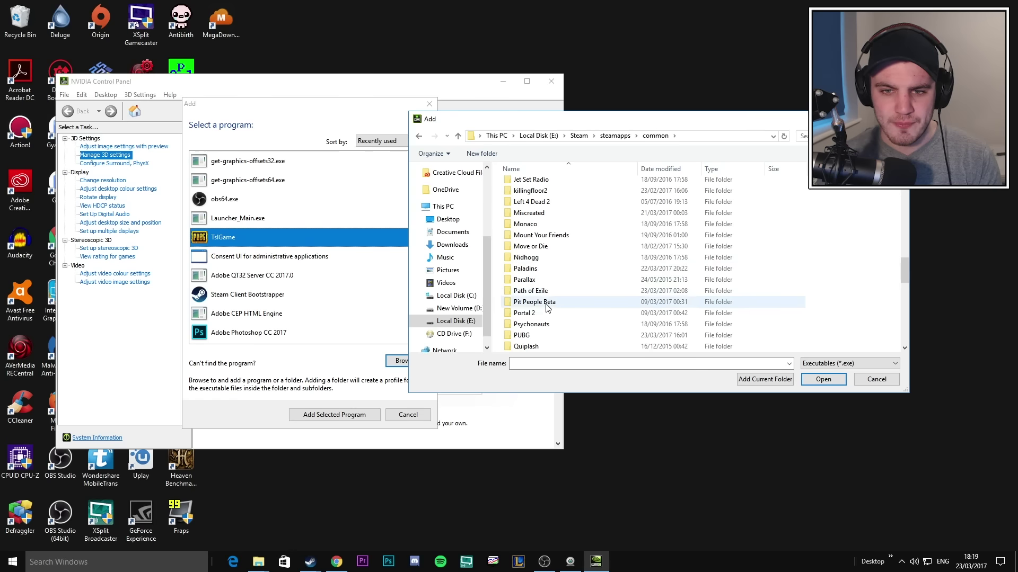
left_click(532, 335)
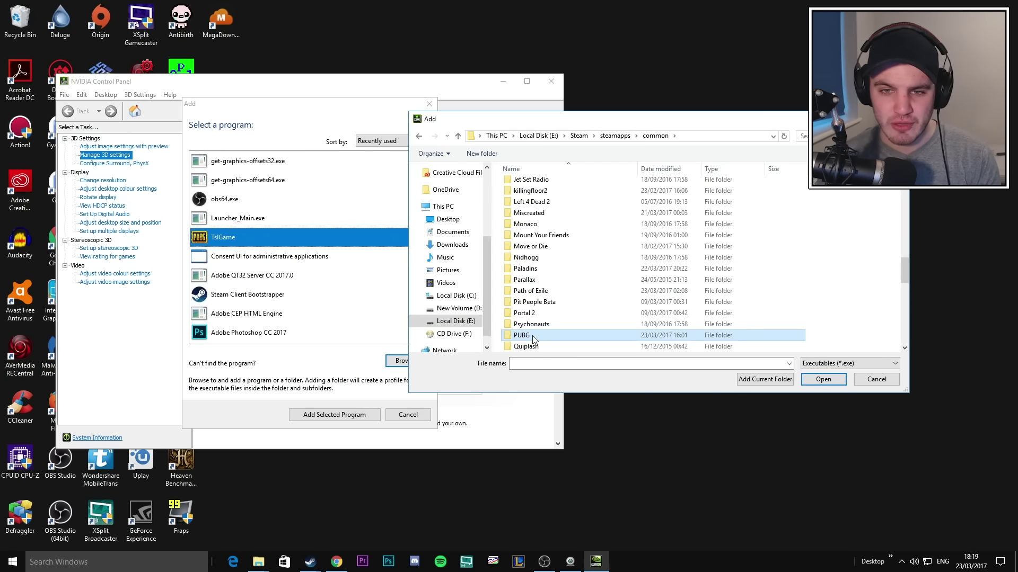
double_click(551, 339)
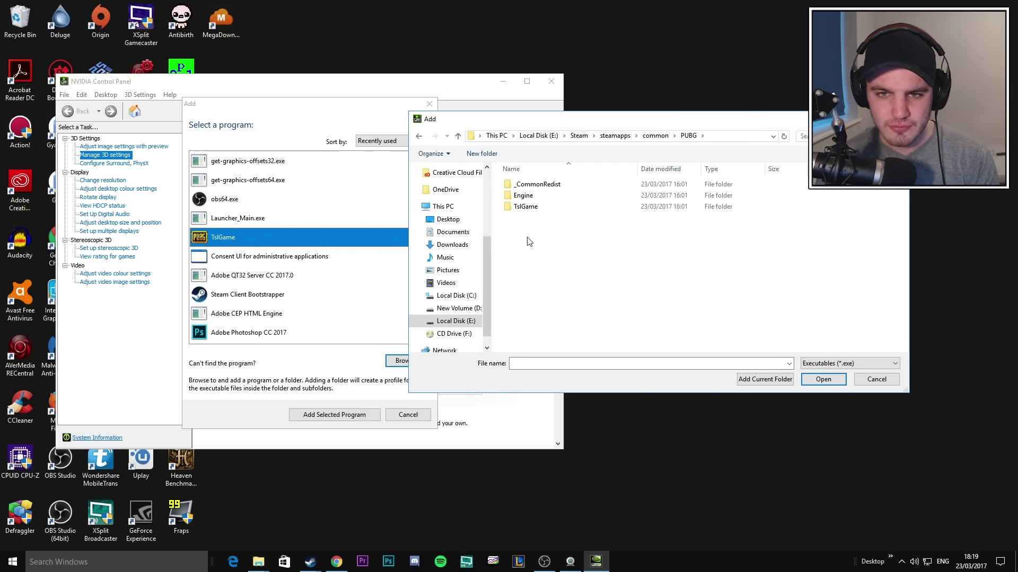
double_click(544, 211)
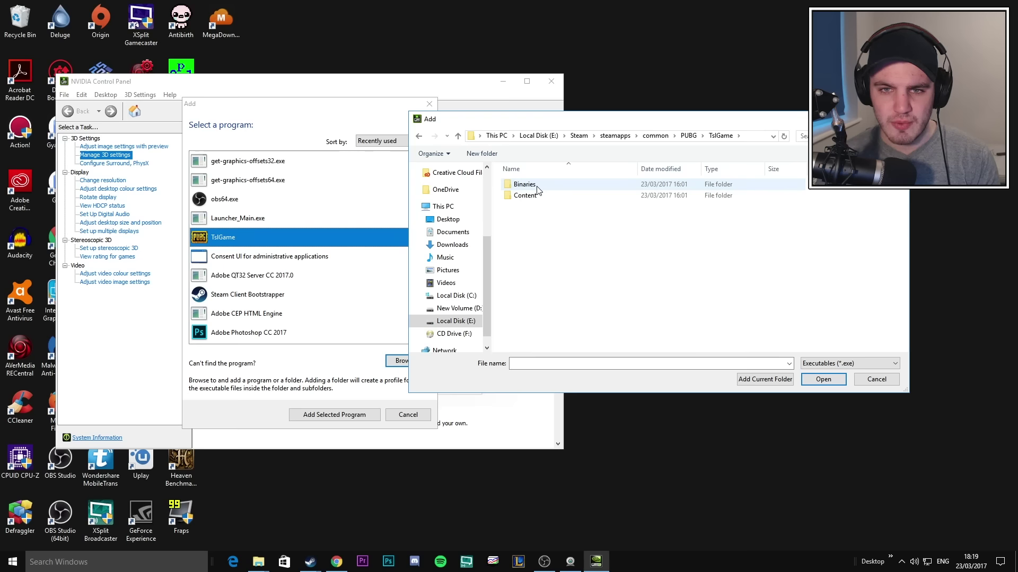
double_click(536, 195)
left_click(418, 136)
left_click(518, 185)
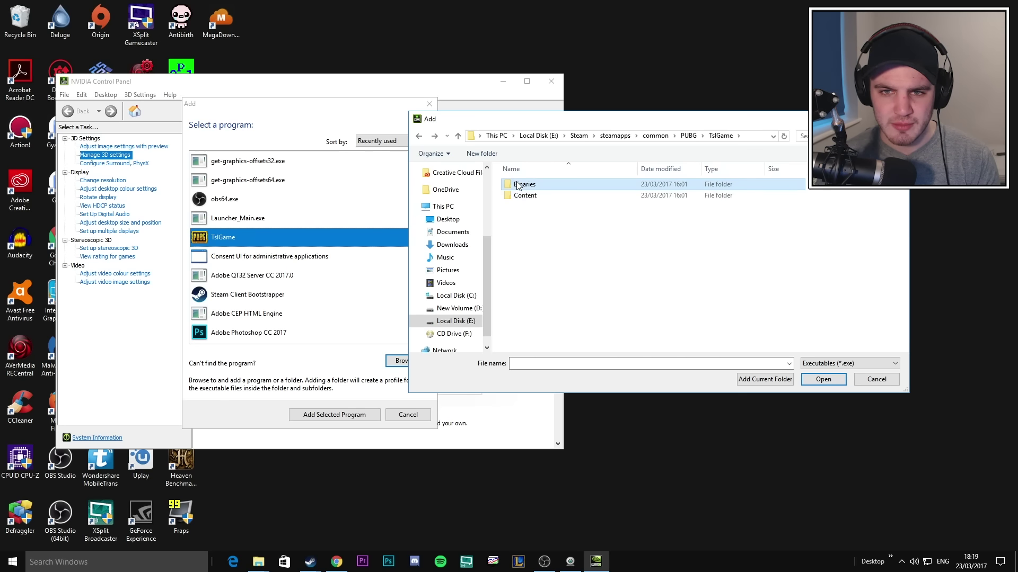
double_click(518, 185)
double_click(527, 196)
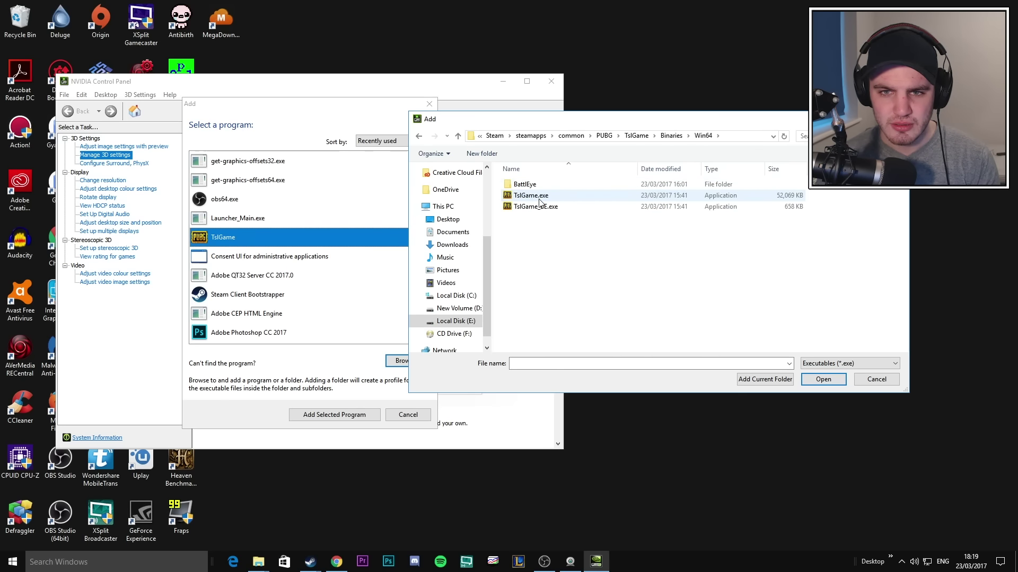
- Retrace the path from the TslGame folder through Binaries to Win64 and add TslGame.exe as the program to customise
key("BackSpace")
key("BackSpace")
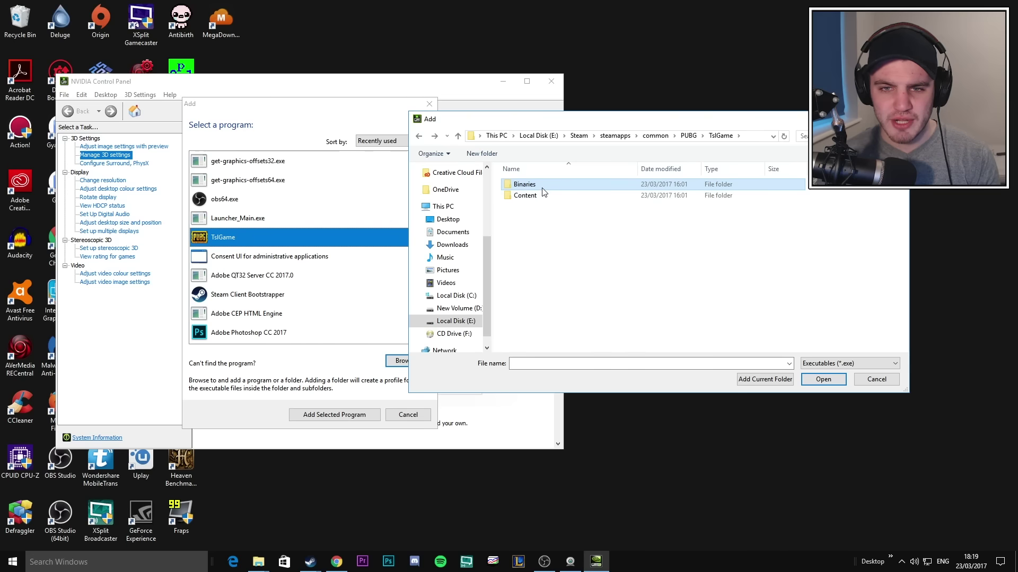
key("Return")
double_click(543, 197)
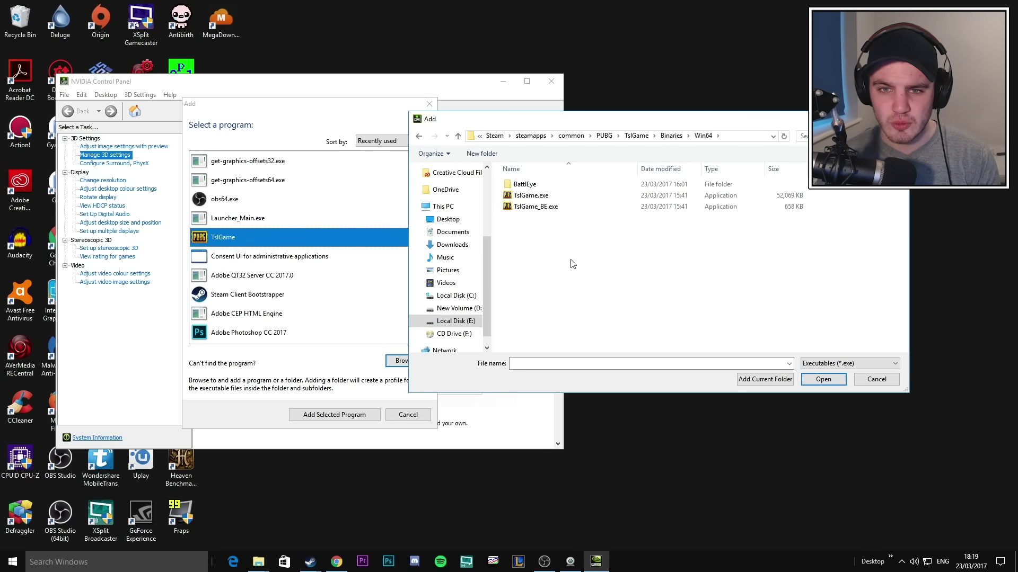
left_click(550, 201)
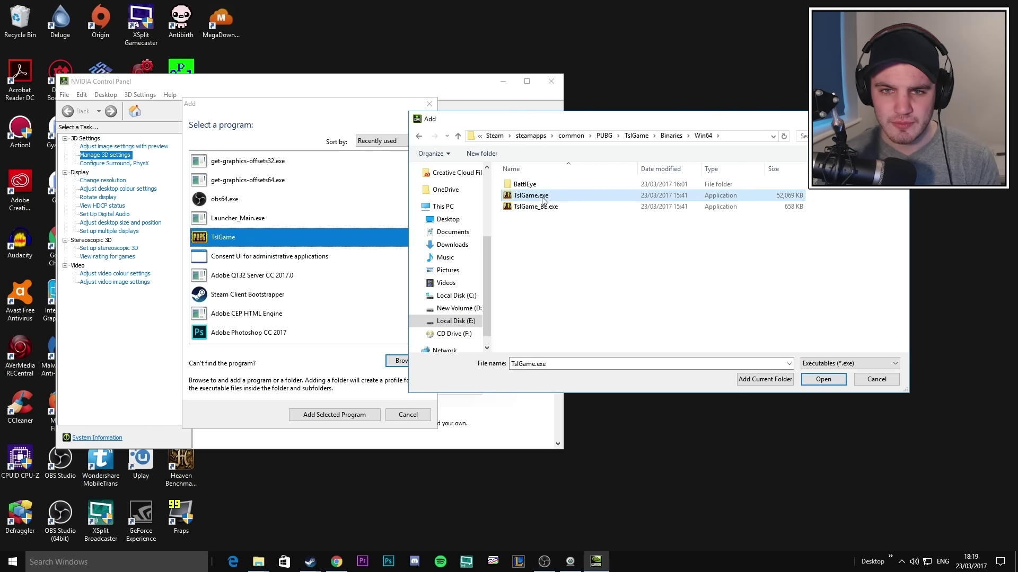
left_click(825, 380)
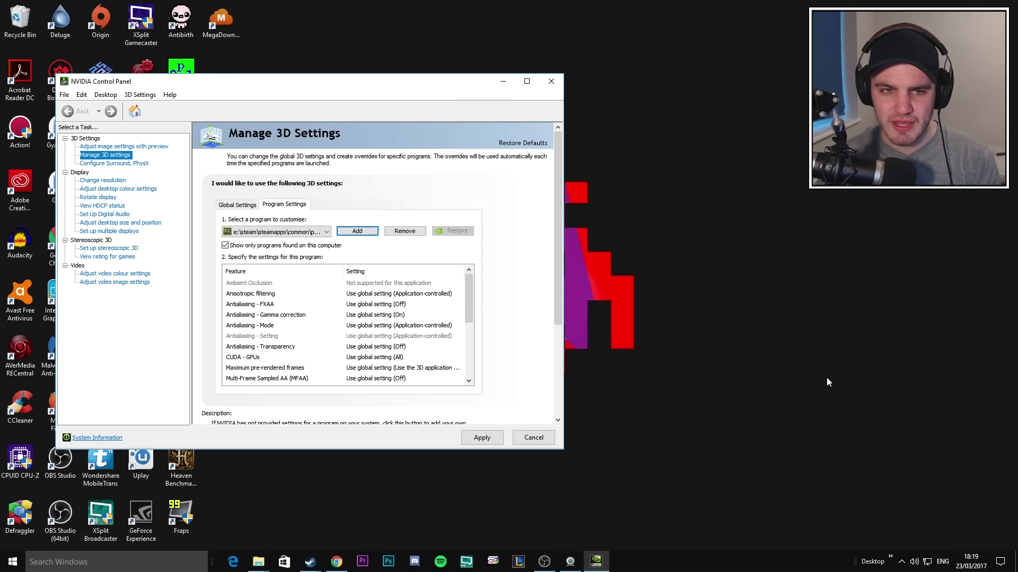
- Look through the customisable programs and select the steamapps\common\pubg\tslgame\binaries\win64\tslgame.exe entry
left_click(304, 236)
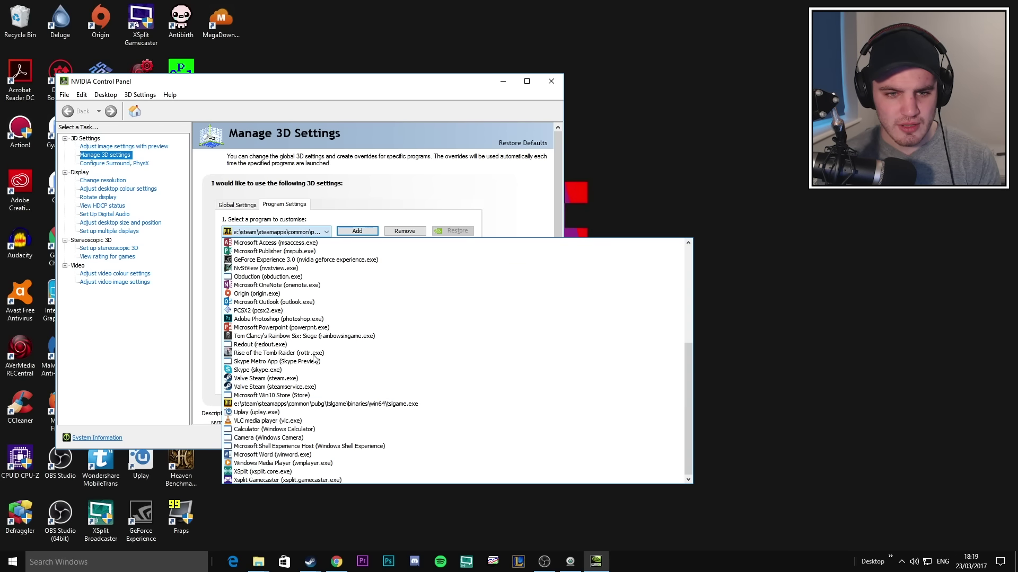
scroll(424, 371, "up", 7)
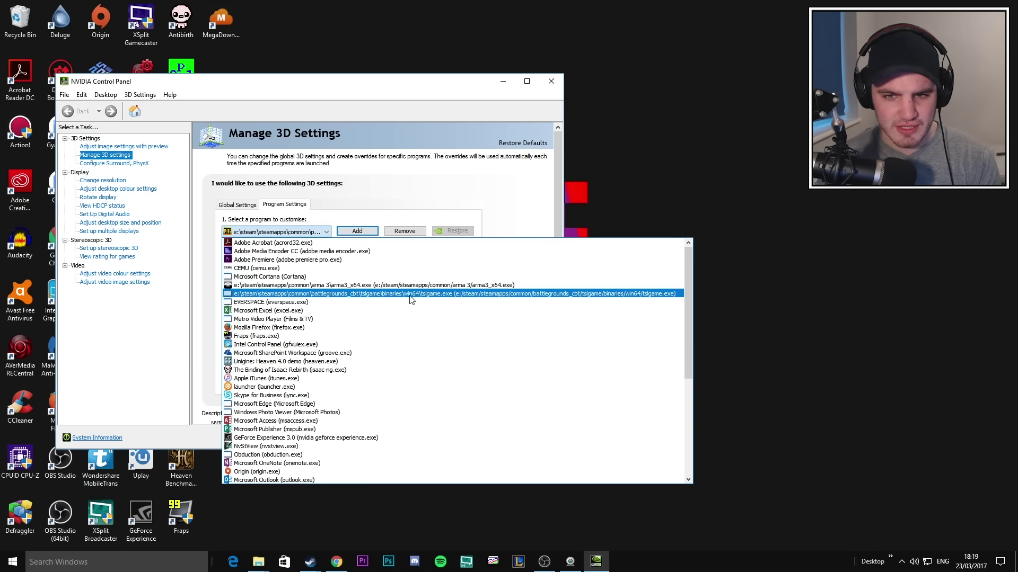
scroll(422, 300, "down", 7)
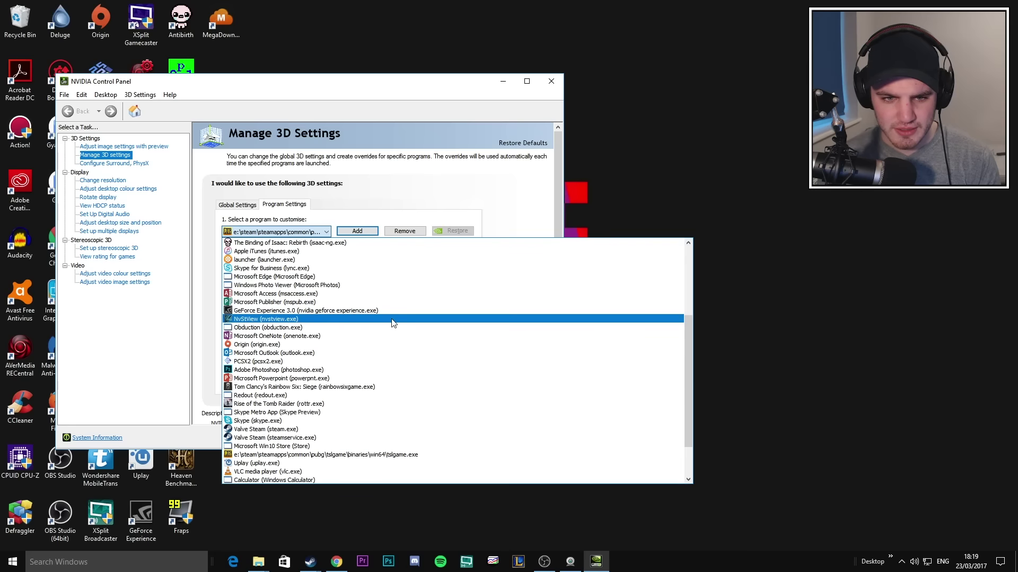
scroll(335, 288, "up", 7)
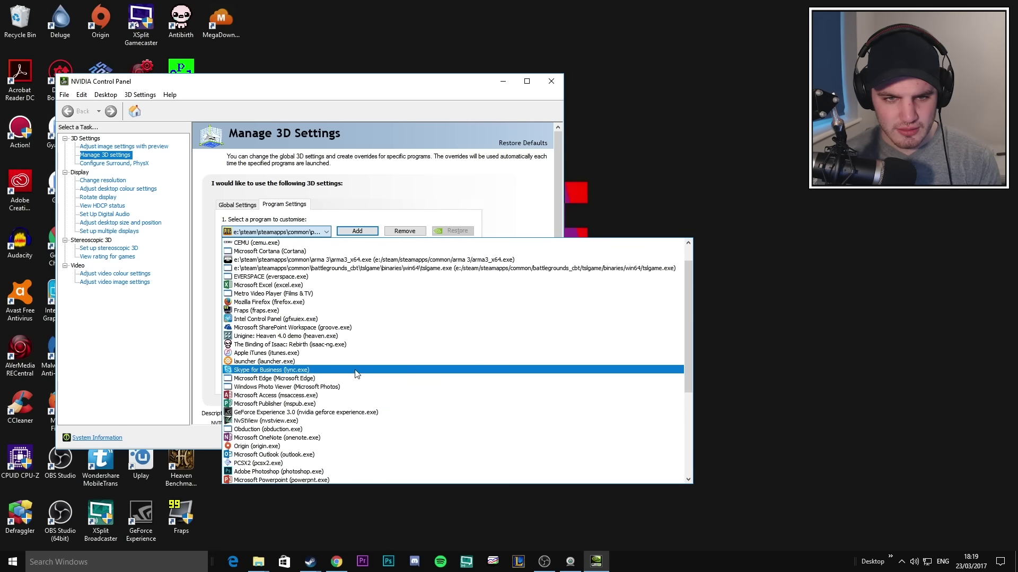
scroll(335, 289, "down", 7)
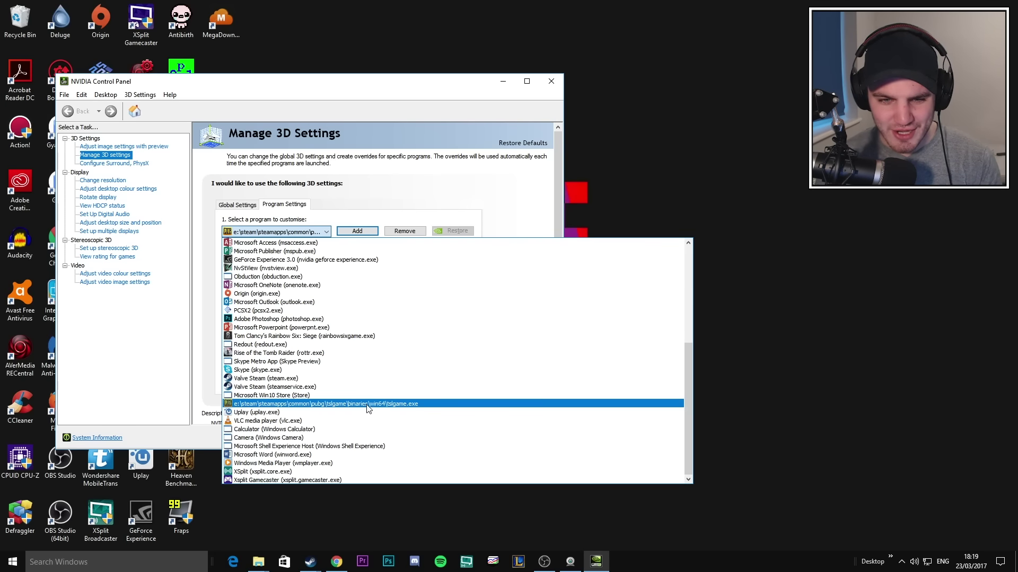
left_click(334, 404)
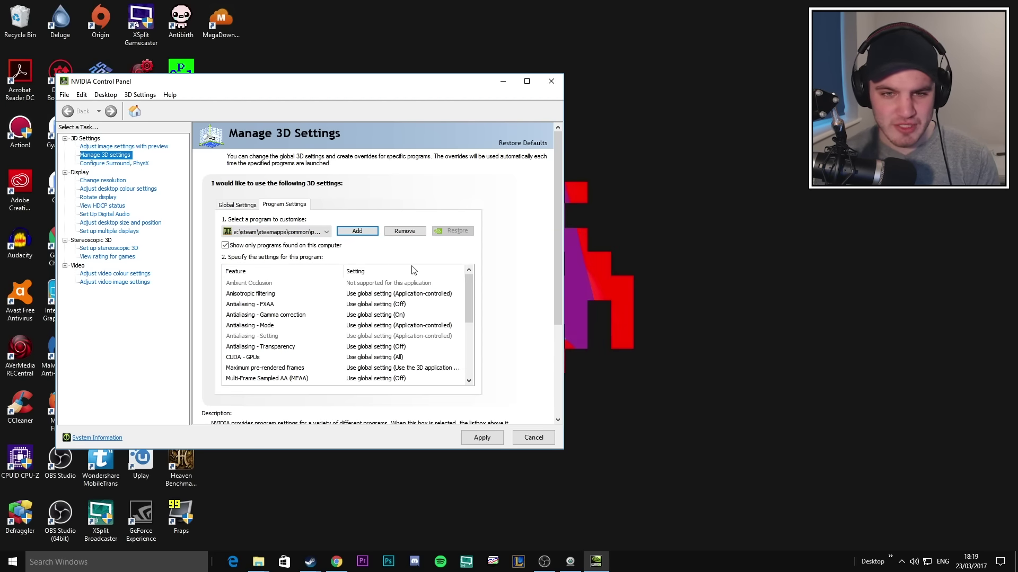
- Set the game's power management mode to Prefer maximum performance and apply the change
left_click_drag(469, 288, 462, 347)
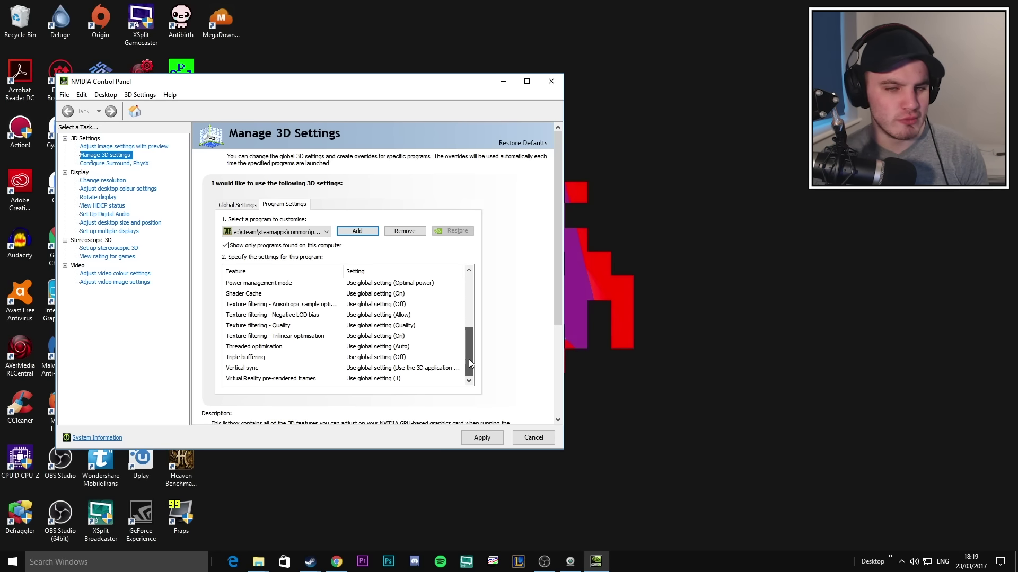
left_click_drag(471, 371, 468, 307)
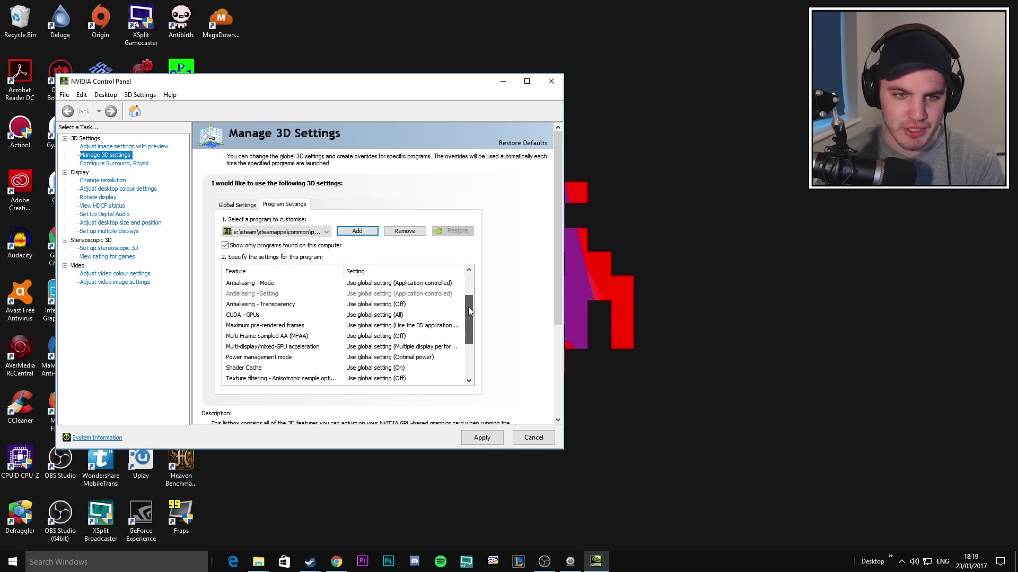
left_click(369, 360)
left_click(368, 359)
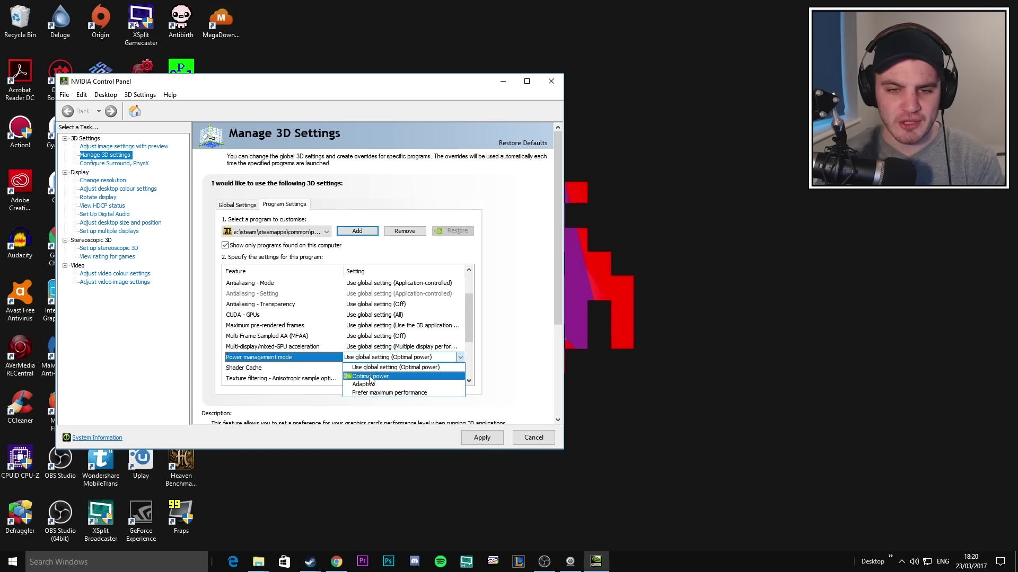
left_click(372, 393)
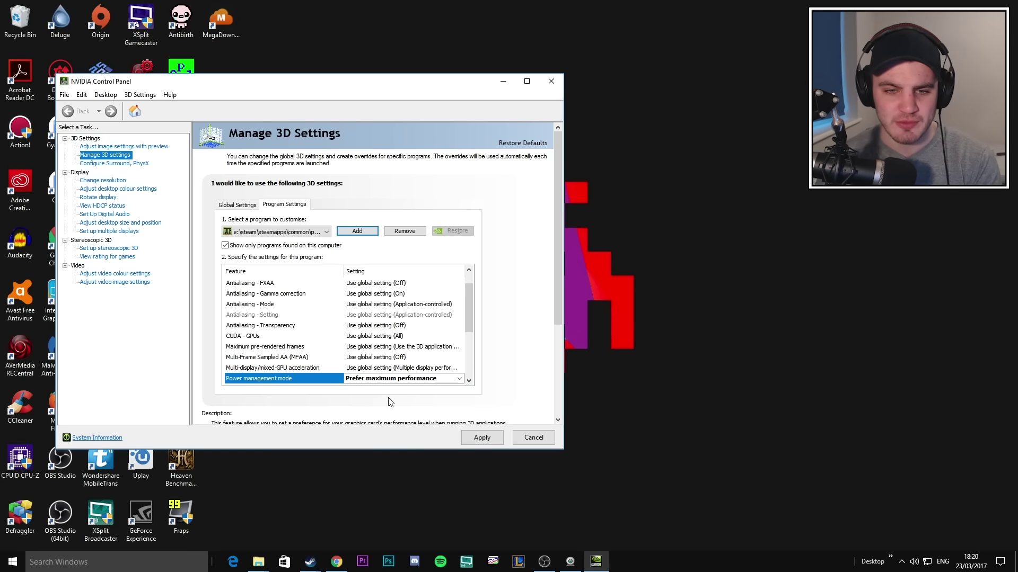
left_click(475, 437)
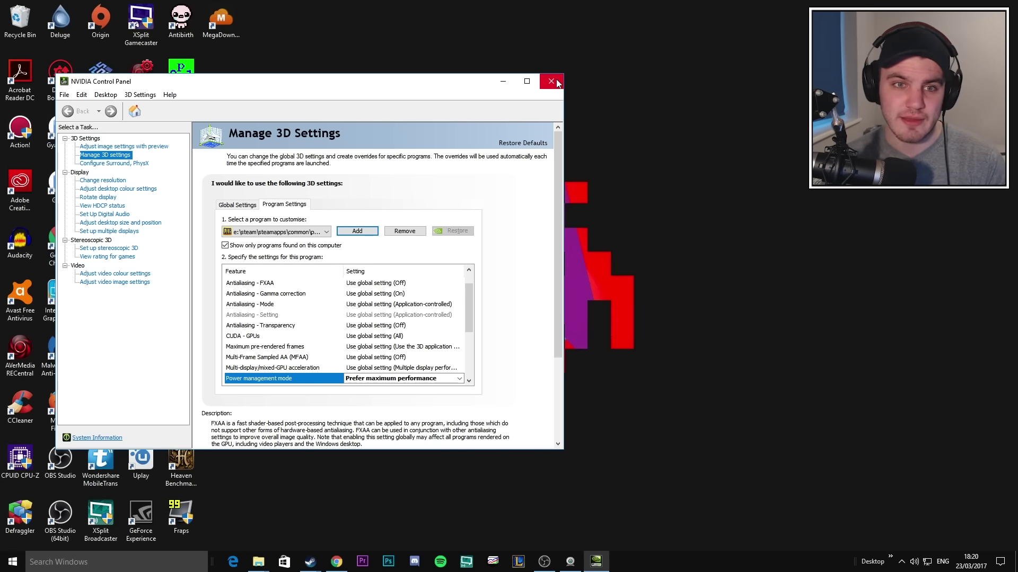
- Close the NVIDIA Control Panel and go to the personal user folder inside C:\Users in File Explorer
left_click(551, 81)
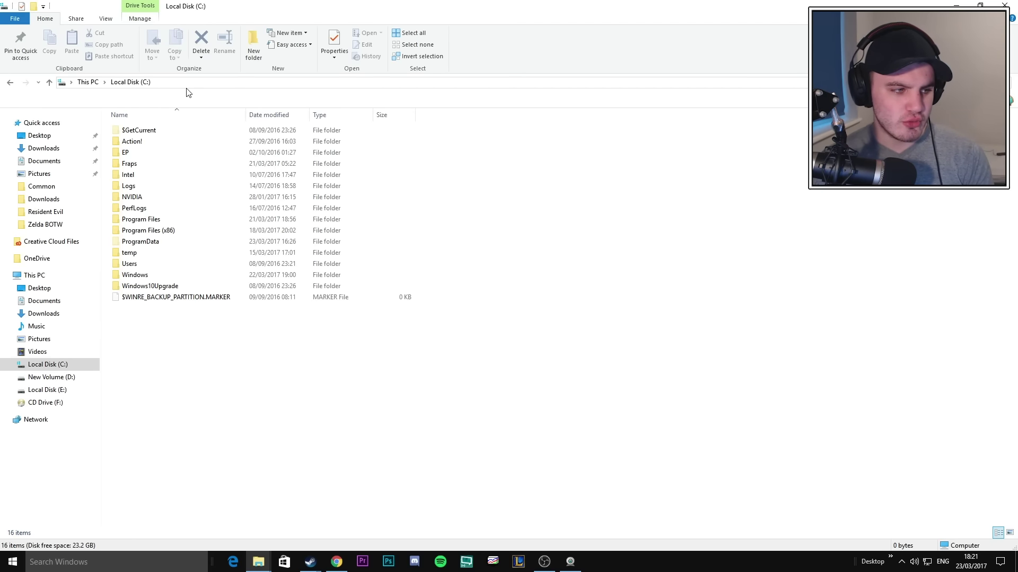
double_click(141, 265)
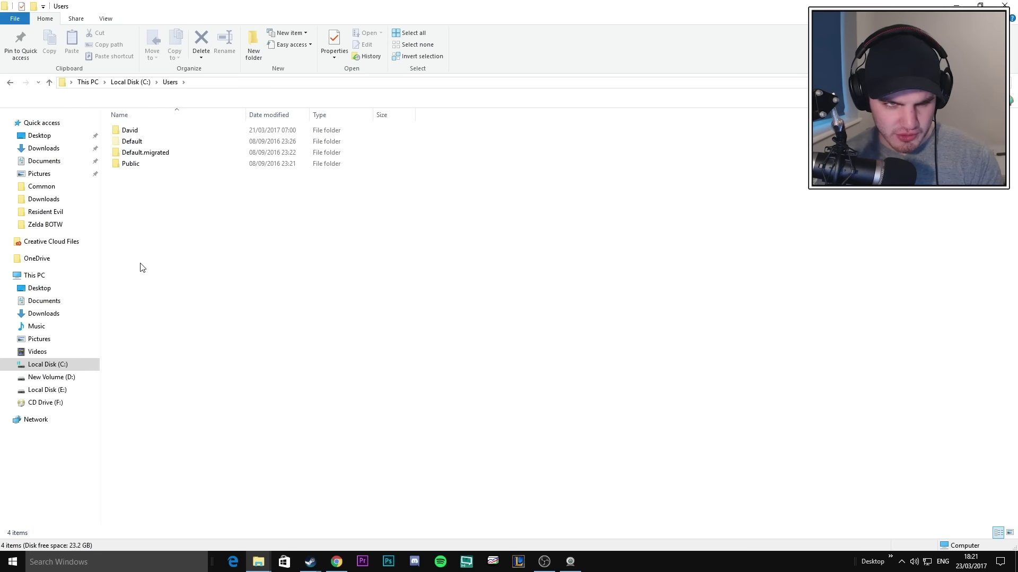
left_click(137, 132)
double_click(137, 132)
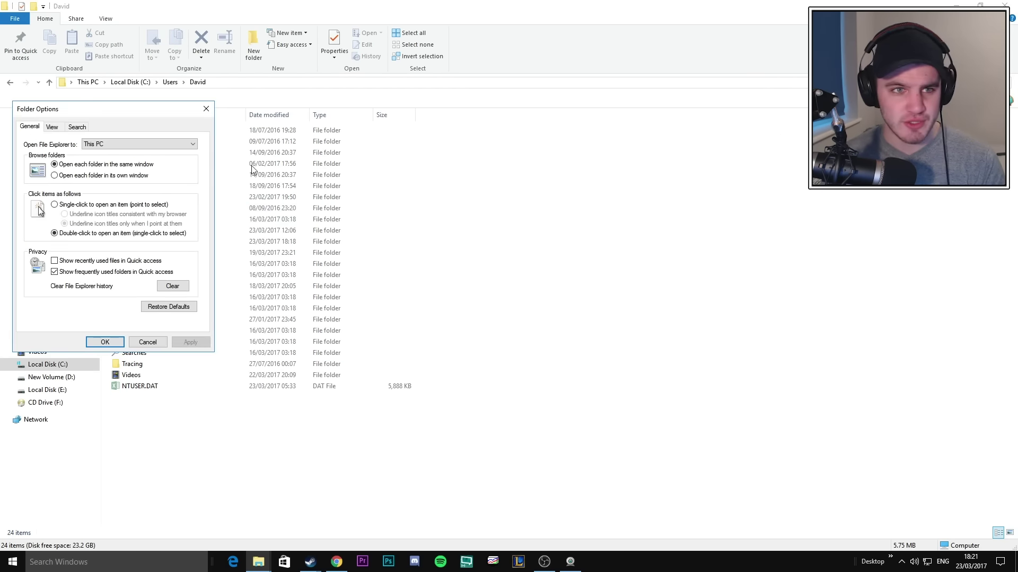
- Check that the folder options show hidden files, folders, and drives, and open the user's AppData folder
left_click(59, 131)
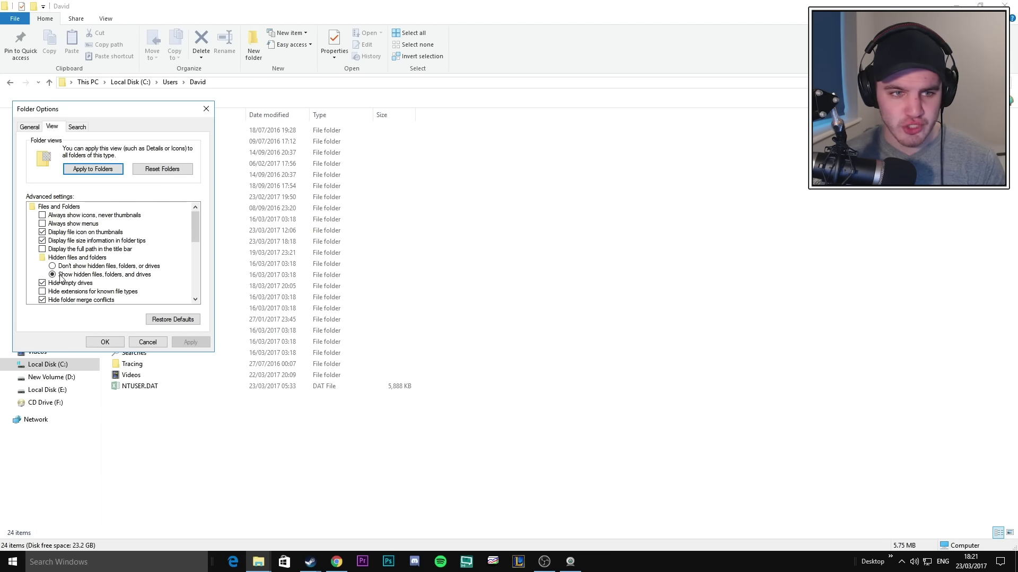
left_click(105, 342)
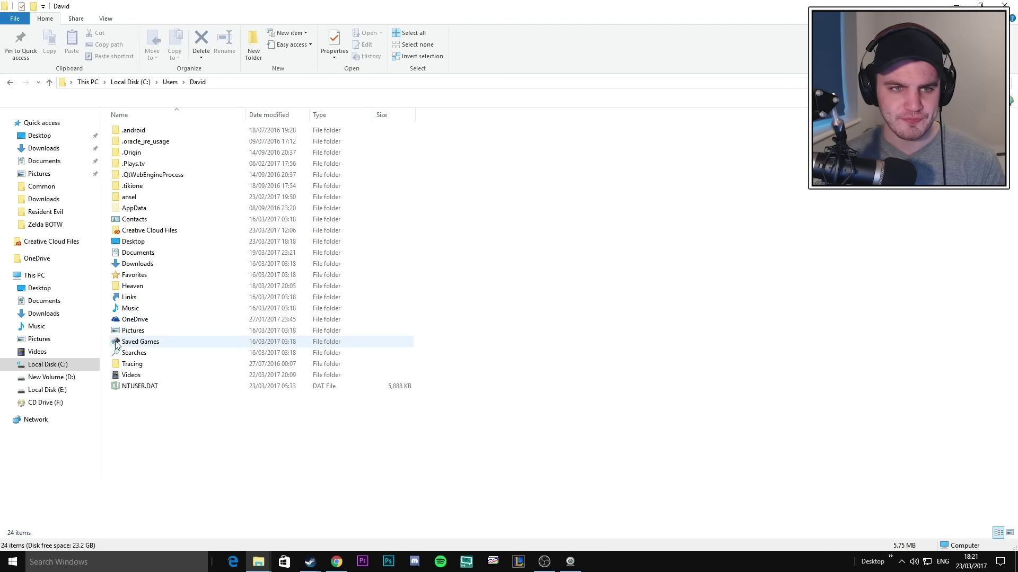
left_click(148, 209)
double_click(148, 210)
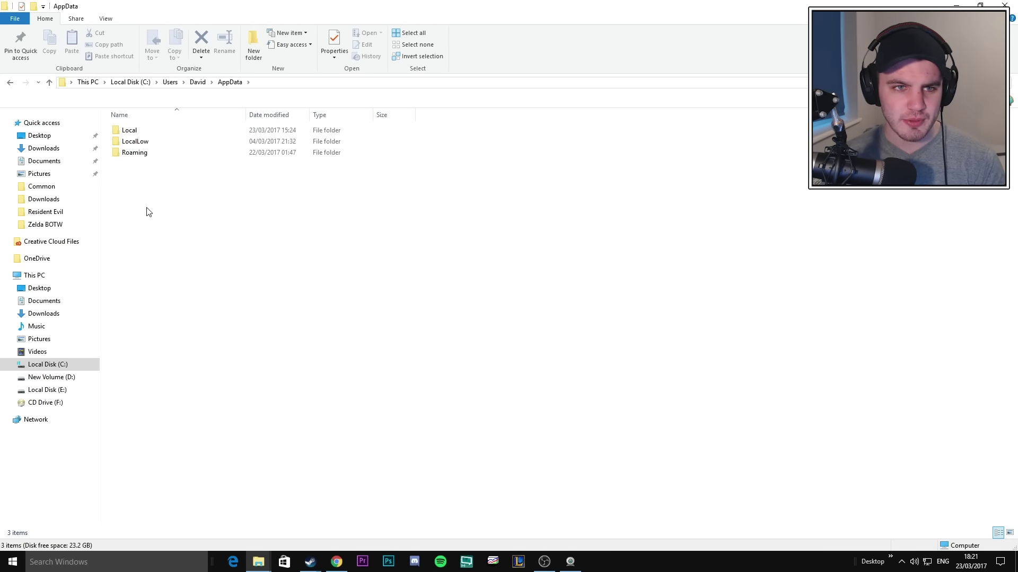
- Go from AppData to the Local\TslGame\Saved\Config\WindowsNoEditor folder
double_click(132, 130)
scroll(218, 281, "down", 13)
scroll(217, 300, "down", 9)
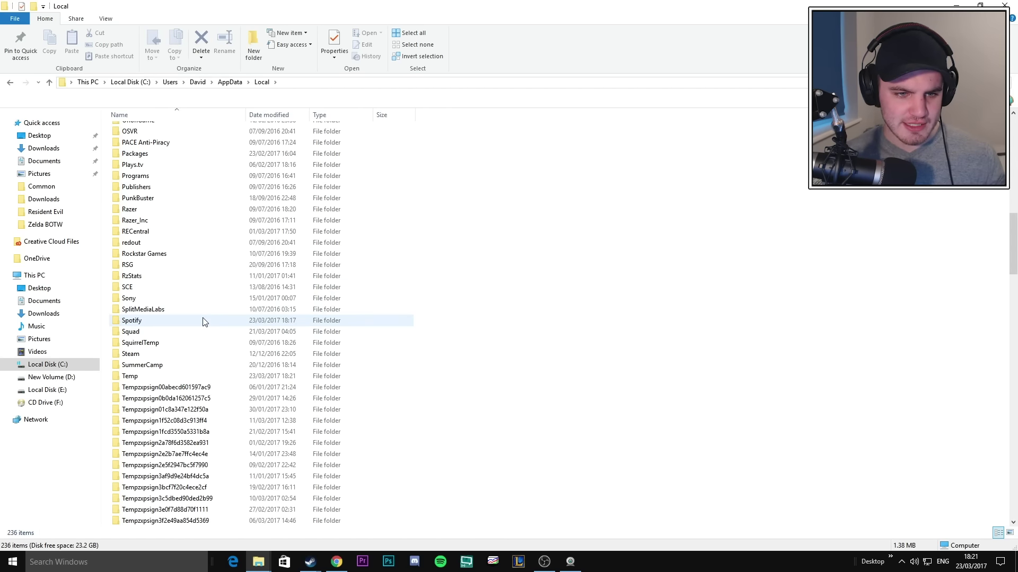
scroll(181, 365, "down", 20)
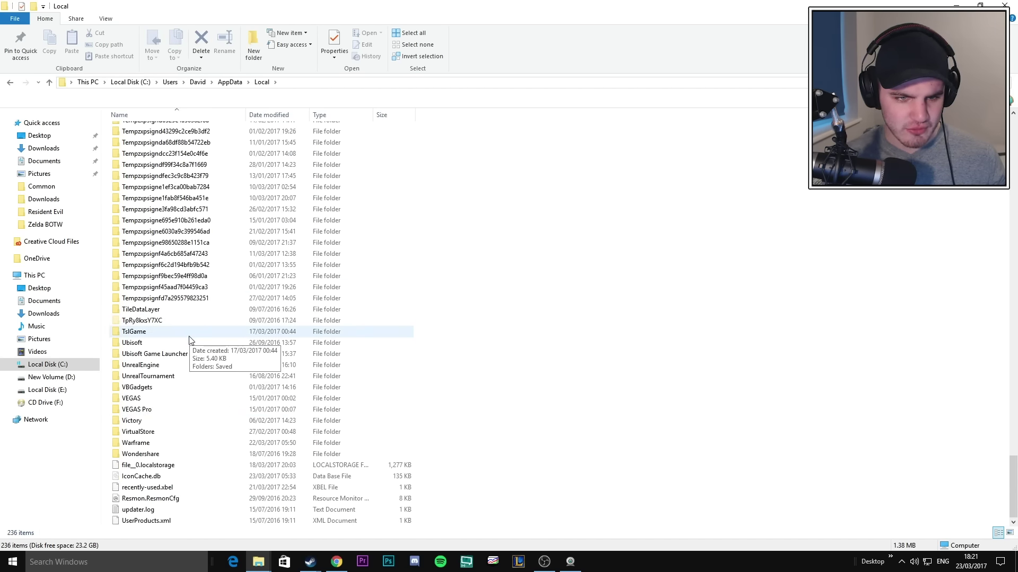
double_click(187, 333)
double_click(129, 131)
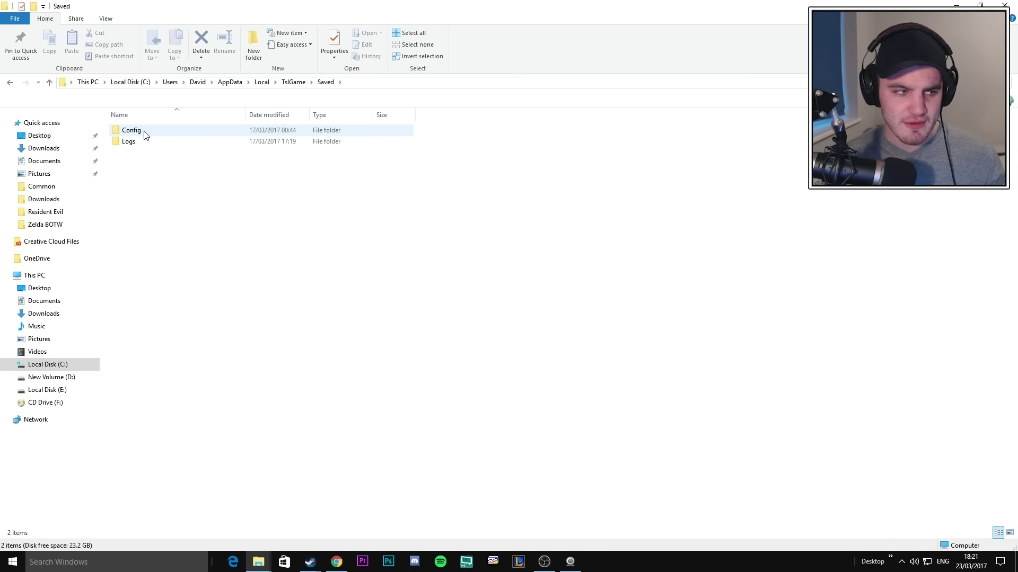
left_click(145, 136)
double_click(145, 135)
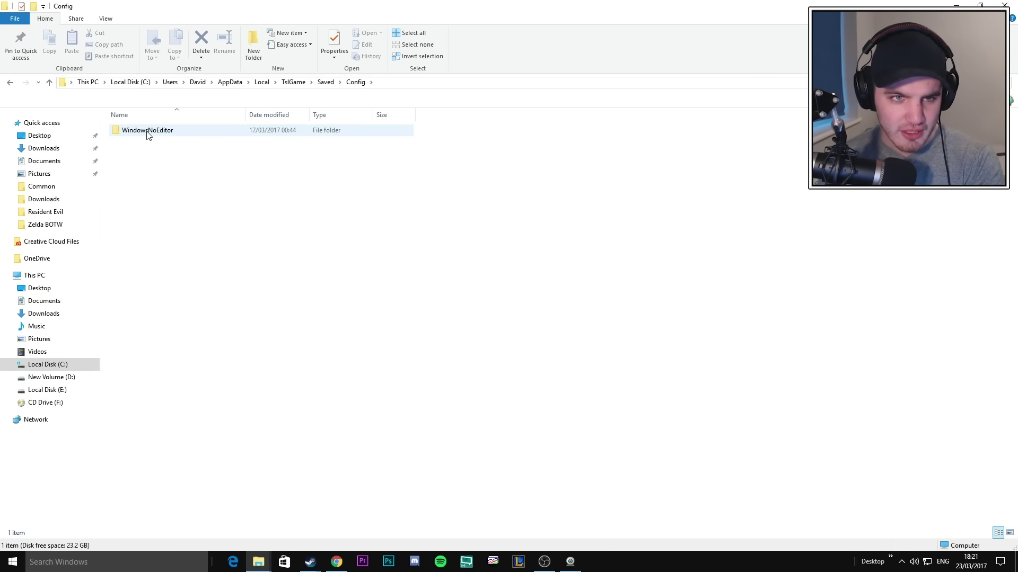
double_click(160, 132)
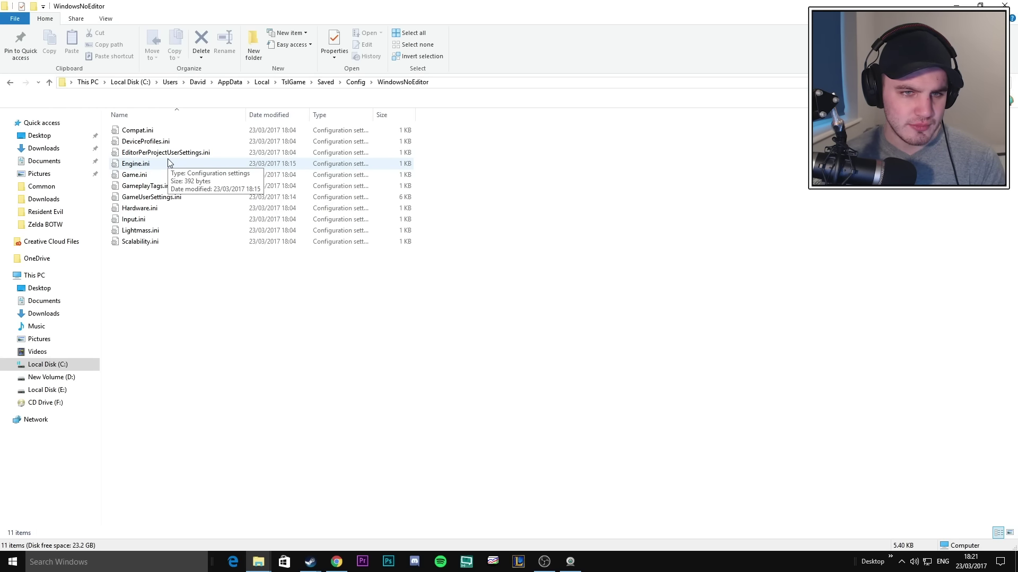
- Open GameUserSettings.ini, examine its ScalabilityGroups entries, especially ResolutionQuality and ViewDistanceQuality, and close the file without editing
double_click(178, 198)
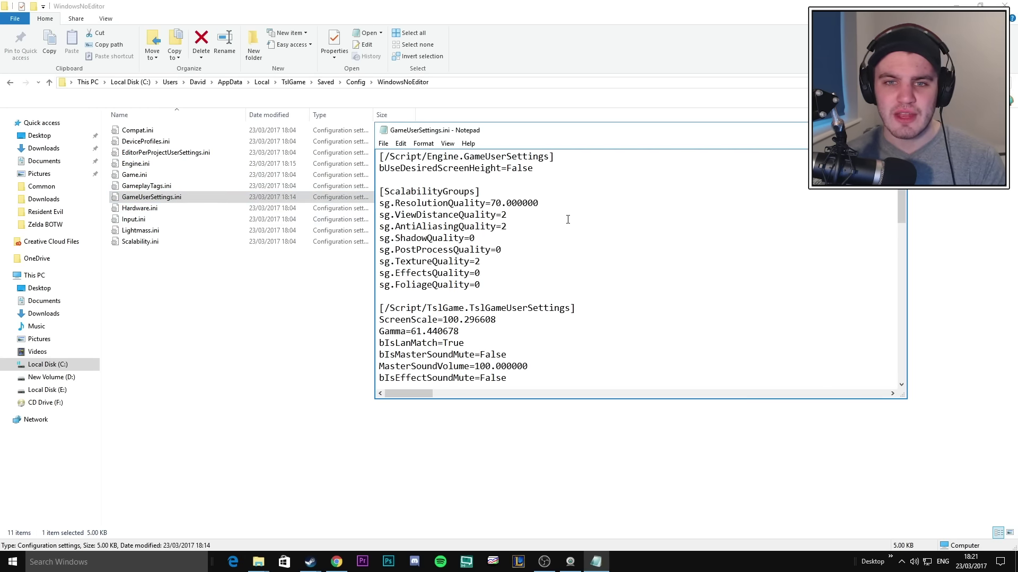
scroll(903, 200, "down", 1)
scroll(903, 199, "up", 1)
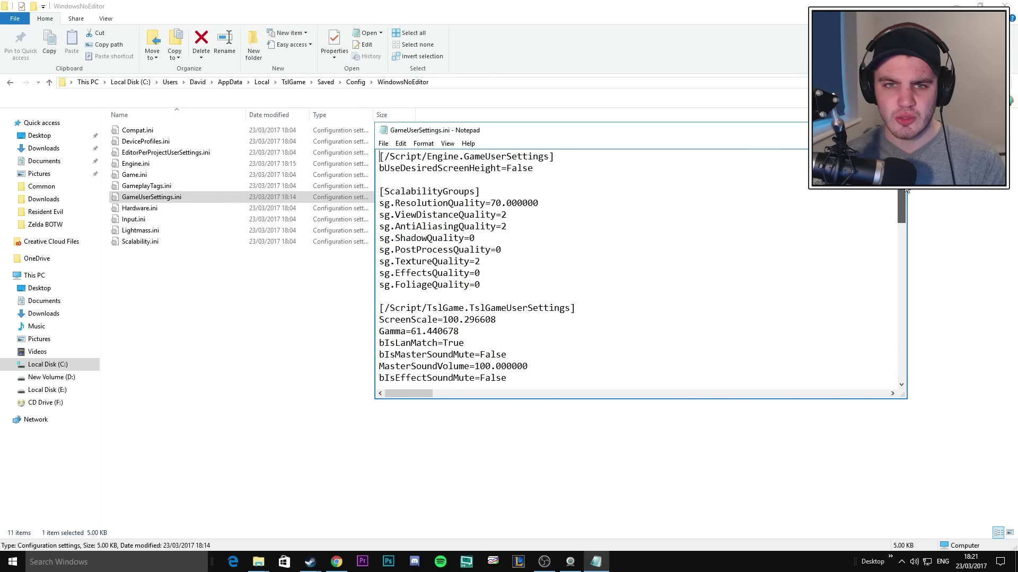
left_click_drag(381, 189, 480, 286)
left_click(470, 231)
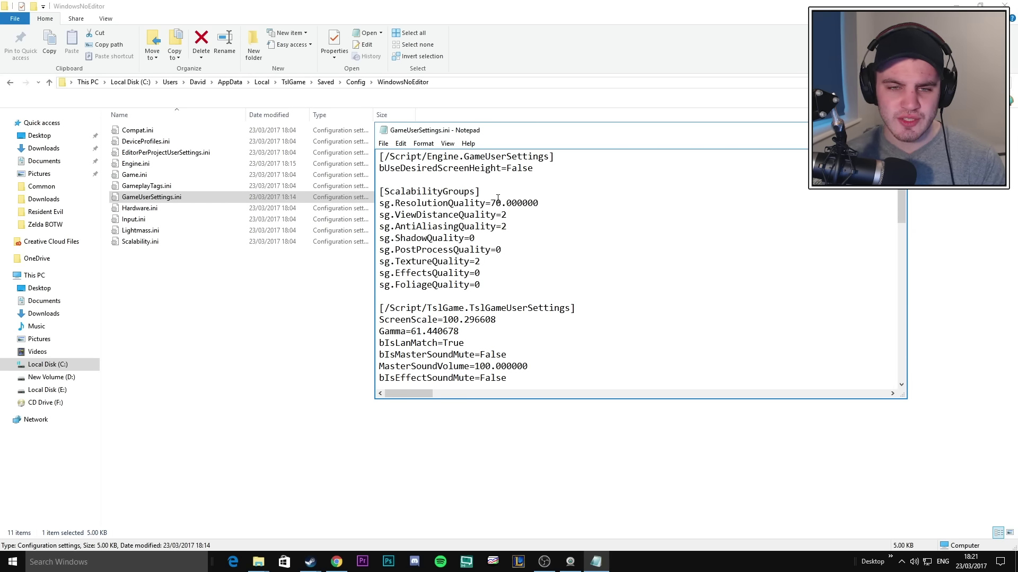
left_click_drag(491, 203, 546, 205)
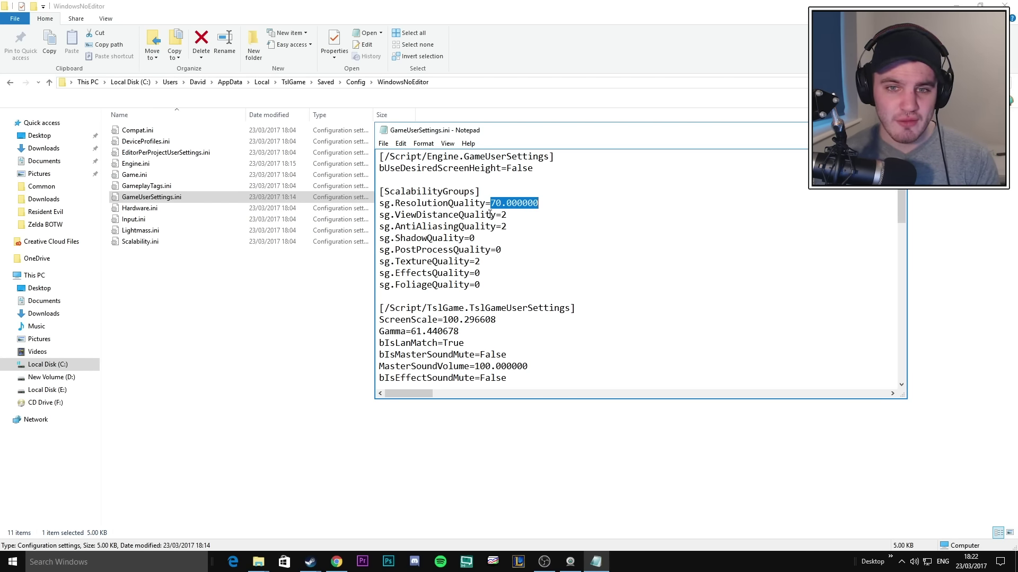
double_click(504, 215)
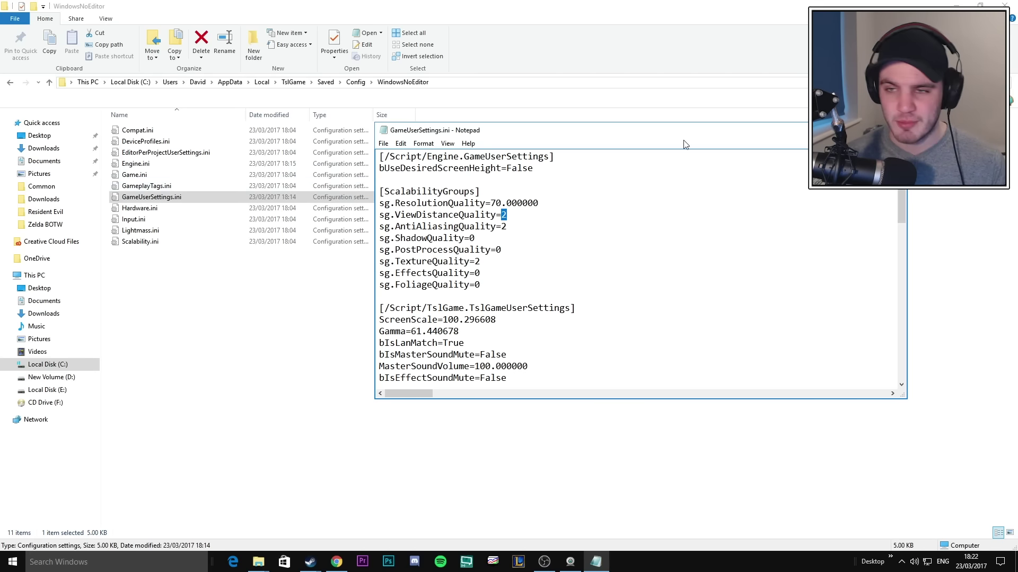
key("alt+F4")
- Make GameUserSettings.ini read-only through its file properties and apply the change
right_click(164, 200)
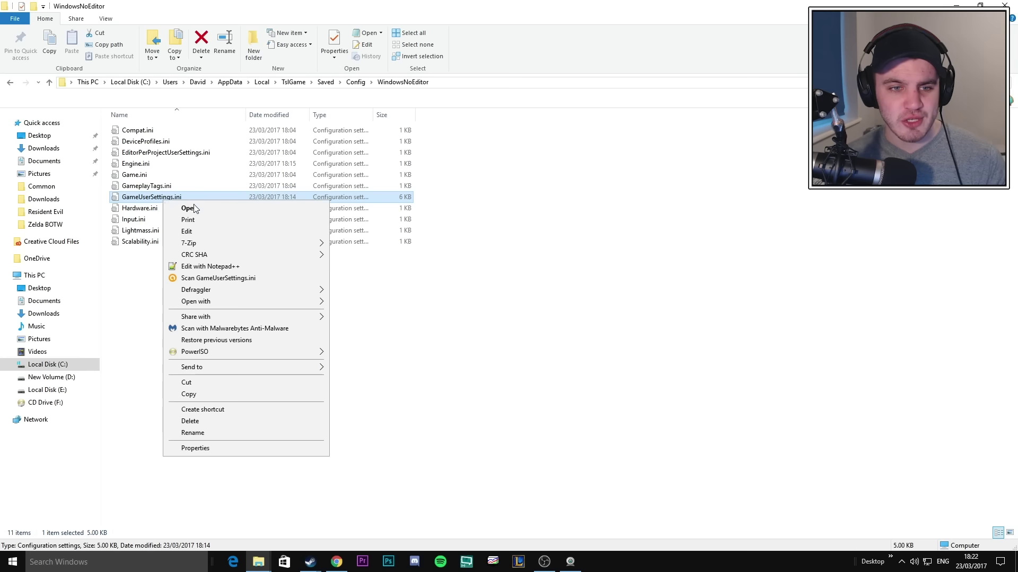
left_click(217, 449)
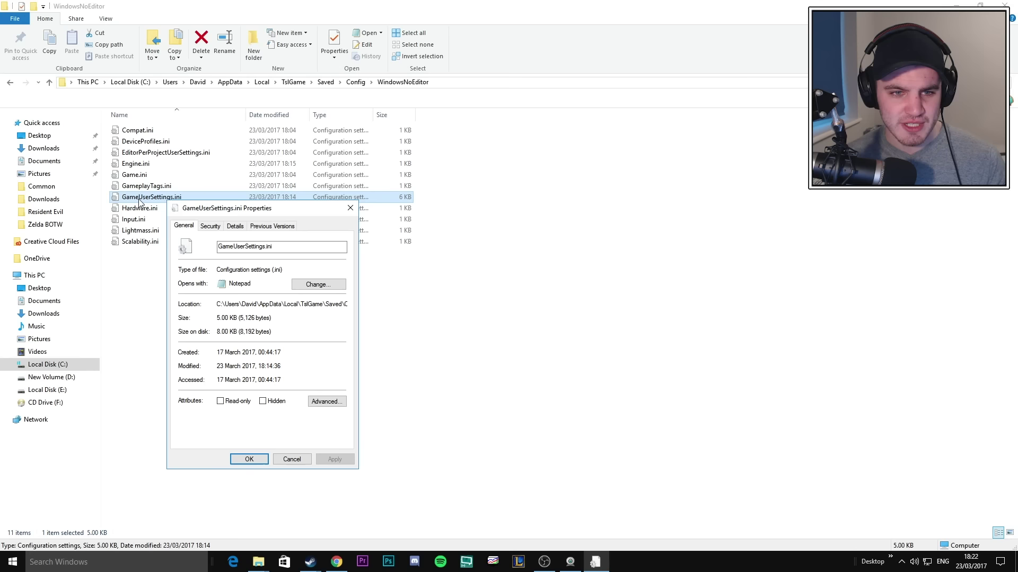
left_click(233, 404)
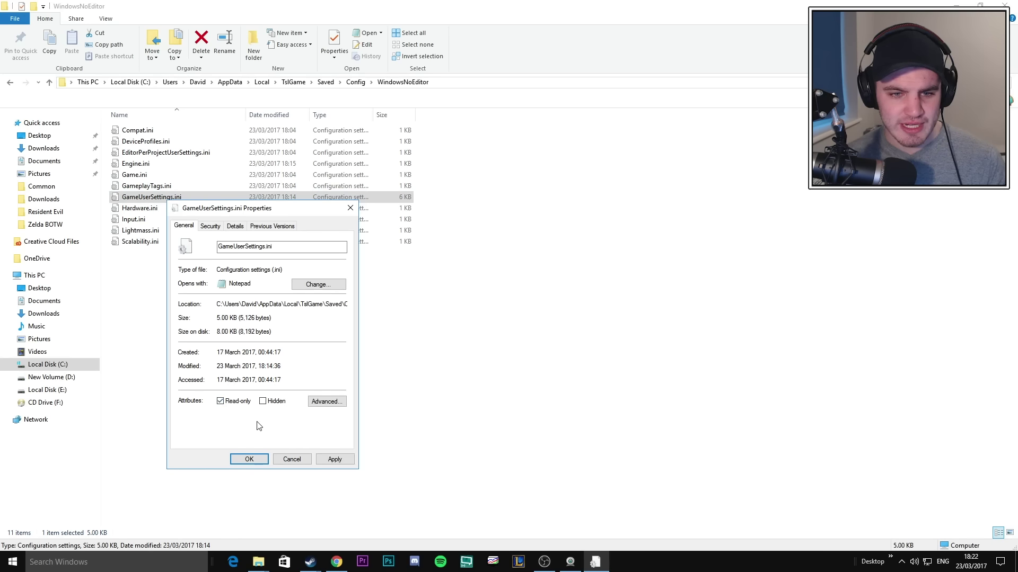
left_click(336, 459)
left_click(261, 460)
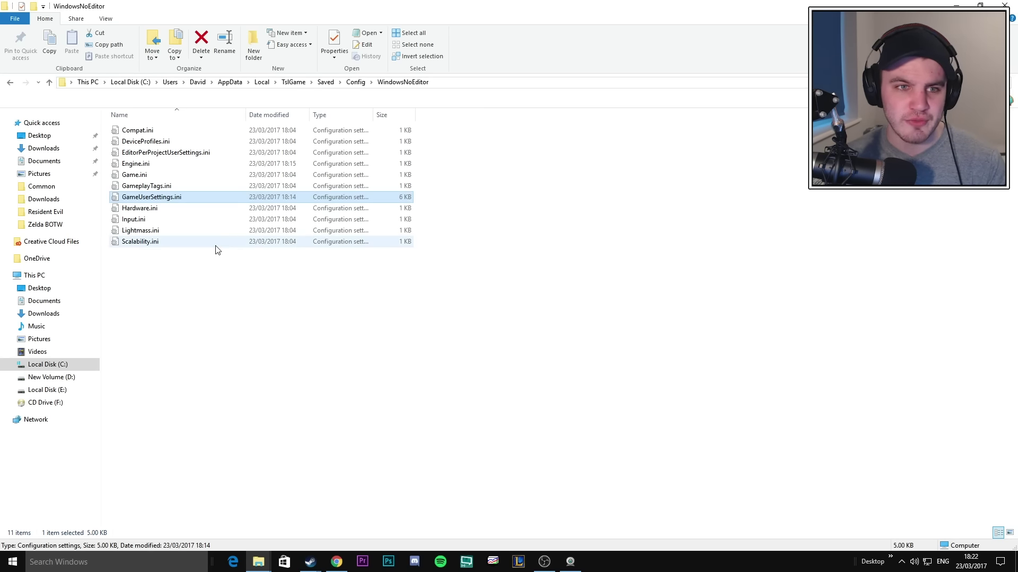
- Reopen the properties of GameUserSettings.ini to review its attributes
right_click(203, 195)
left_click(238, 444)
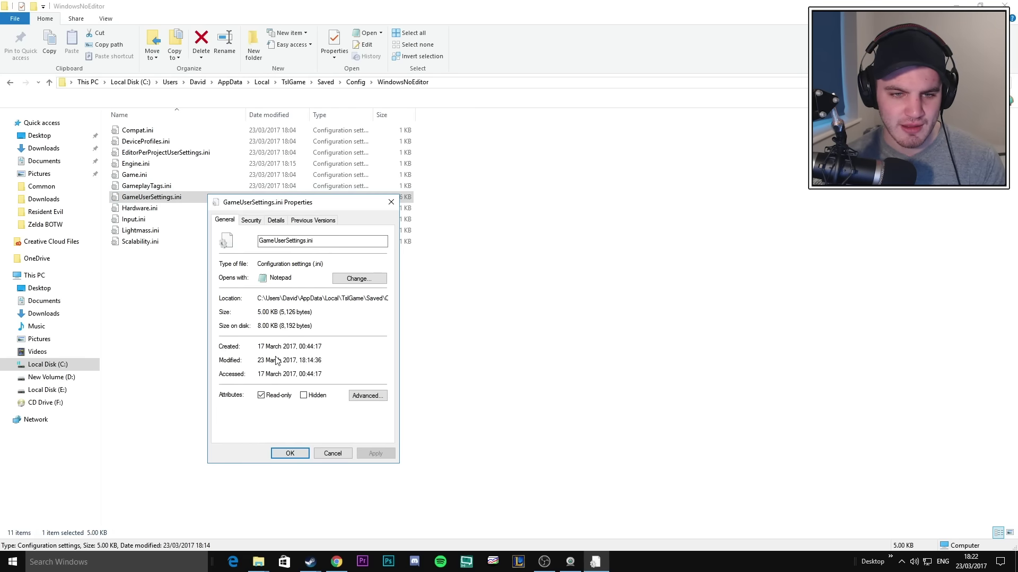